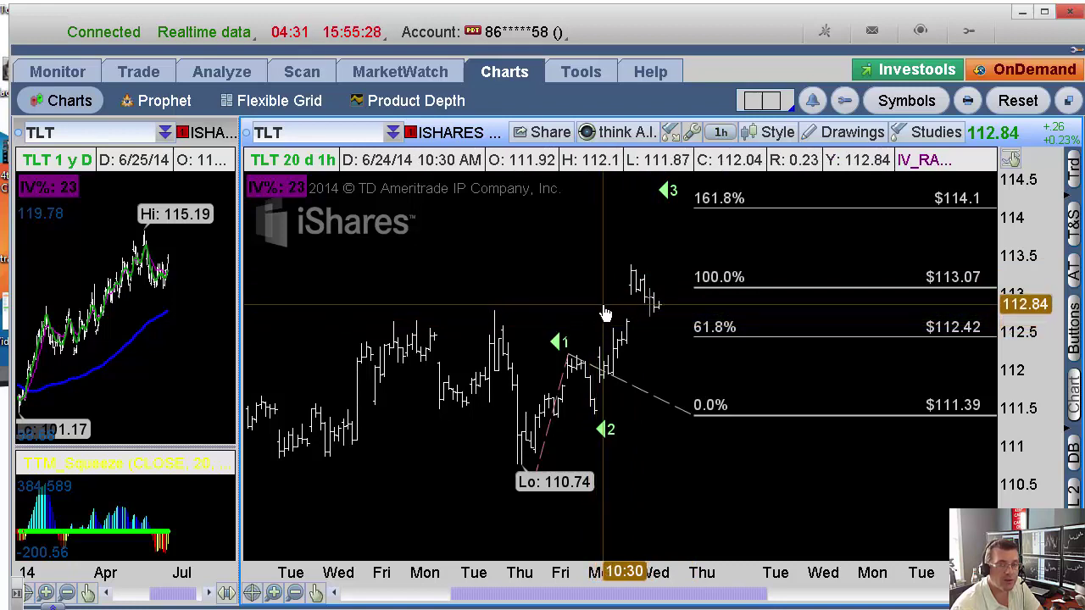
Load the option chain for the symbol TLT on the trading page.
{"action": "left_click", "coordinate": [133, 75]}
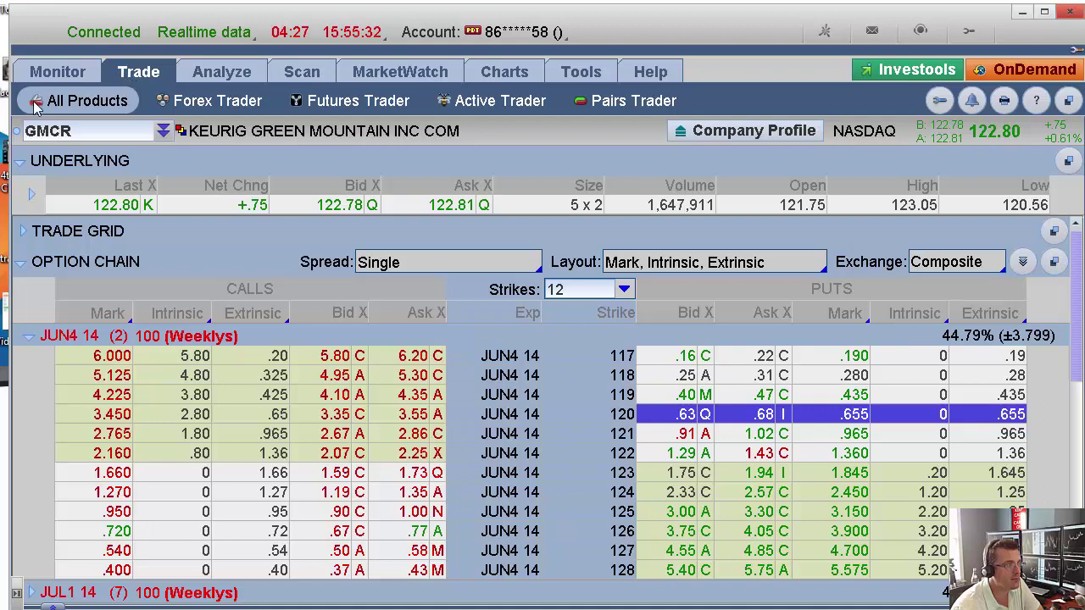
{"action": "left_click", "coordinate": [105, 127]}
{"action": "type", "text": "TLT"}
{"action": "key", "text": "Return"}
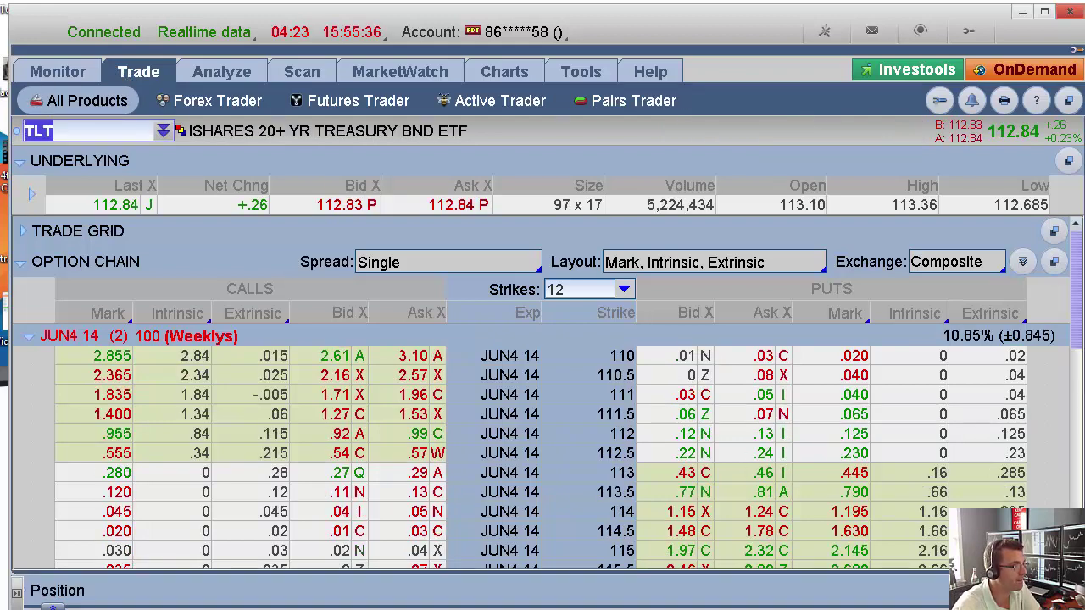
{"action": "left_click", "coordinate": [74, 130]}
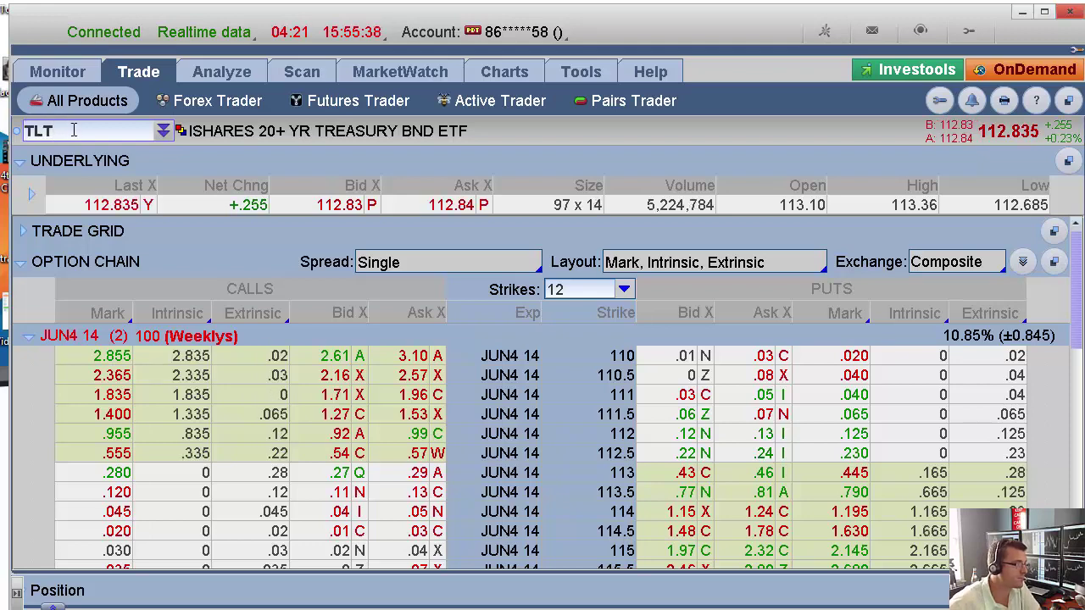
Collapse the JUN4 14 and SEP 14 expirations so the option chain lists only the expiration dates.
{"action": "left_click", "coordinate": [30, 336]}
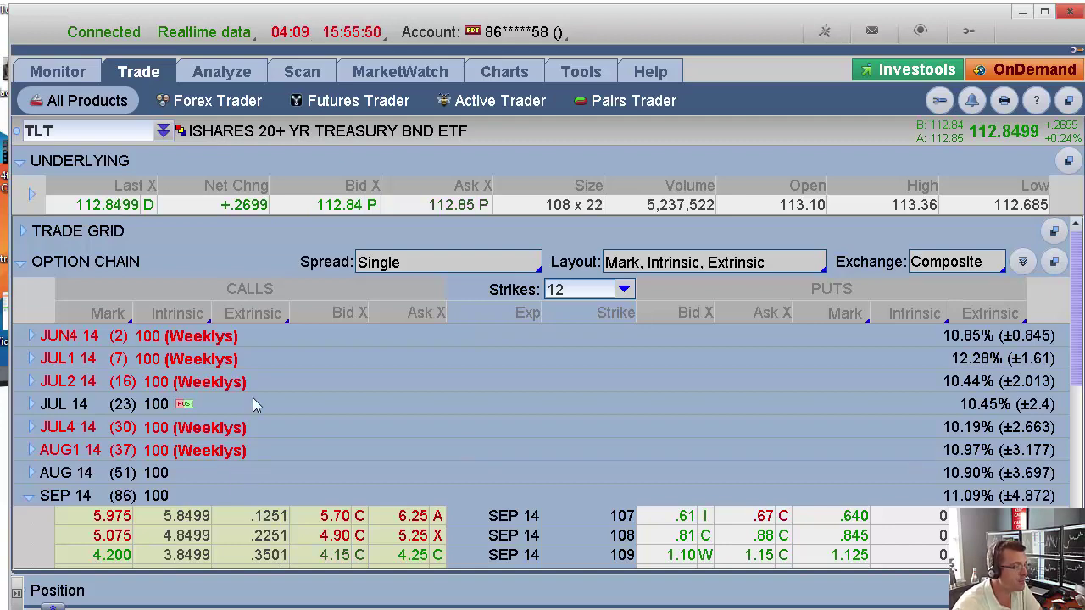
{"action": "scroll", "coordinate": [252, 403], "scroll_direction": "down", "scroll_amount": 3}
{"action": "left_click", "coordinate": [29, 432]}
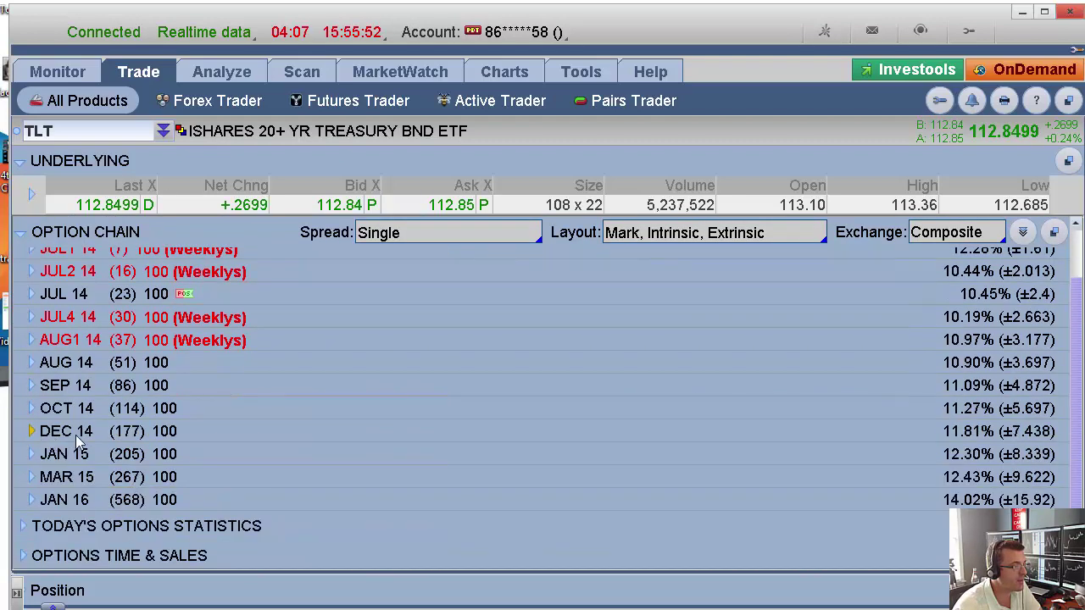
{"action": "scroll", "coordinate": [140, 365], "scroll_direction": "up", "scroll_amount": 1}
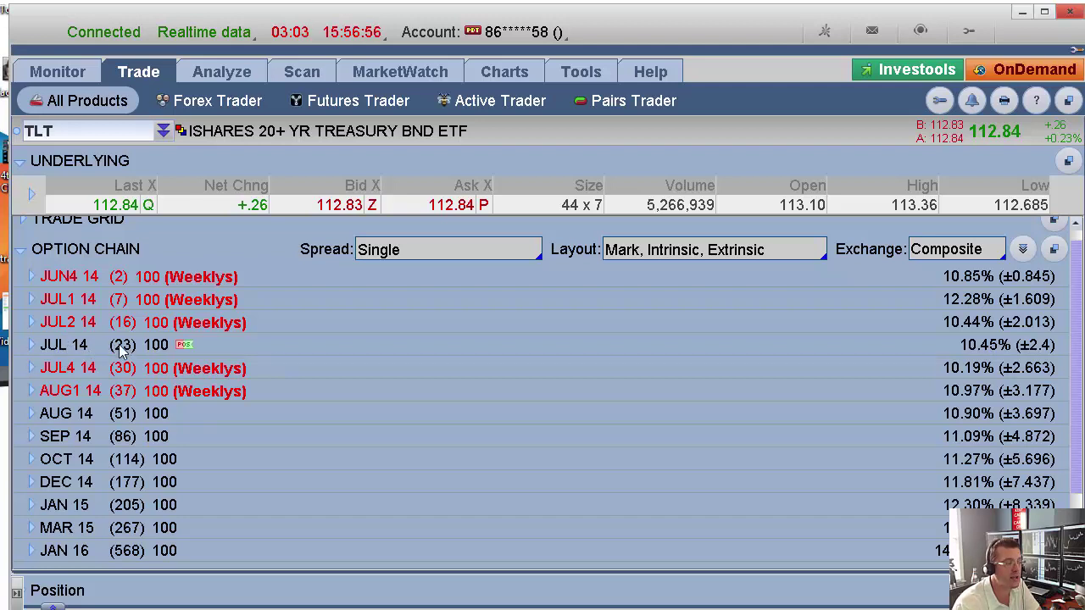
Expand the JUL 14 expiration, review its call and put prices alongside the price chart, and collapse it again.
{"action": "mouse_move", "coordinate": [121, 352]}
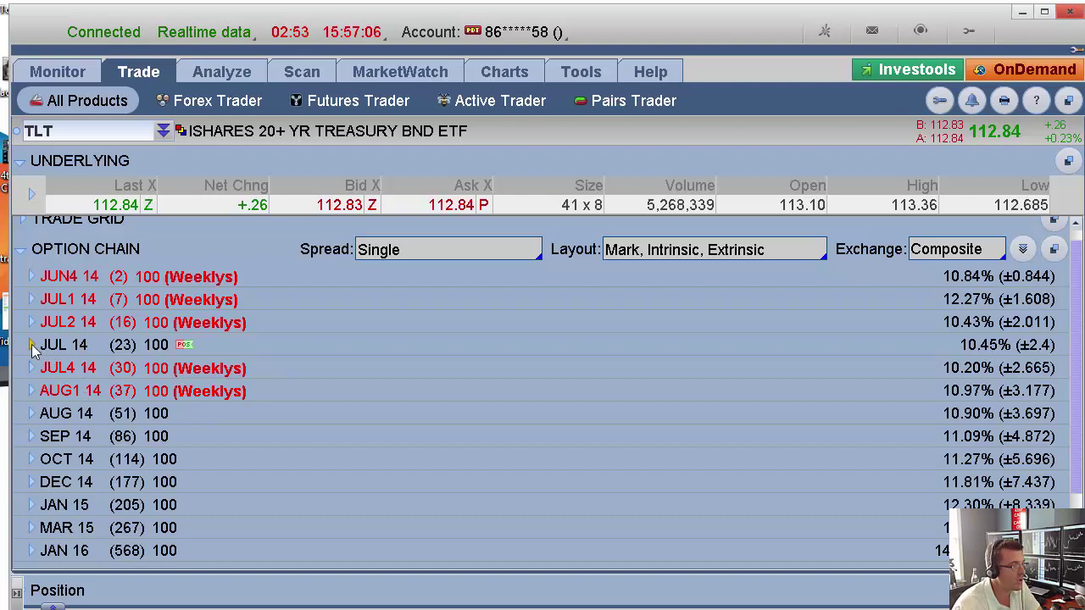
{"action": "left_click", "coordinate": [31, 344]}
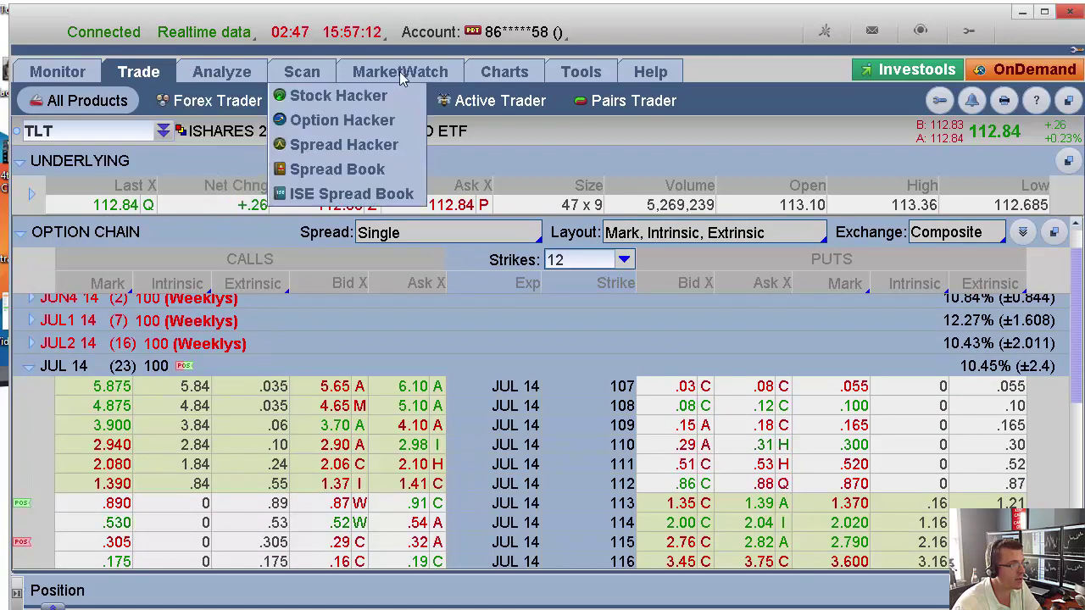
{"action": "left_click", "coordinate": [496, 71]}
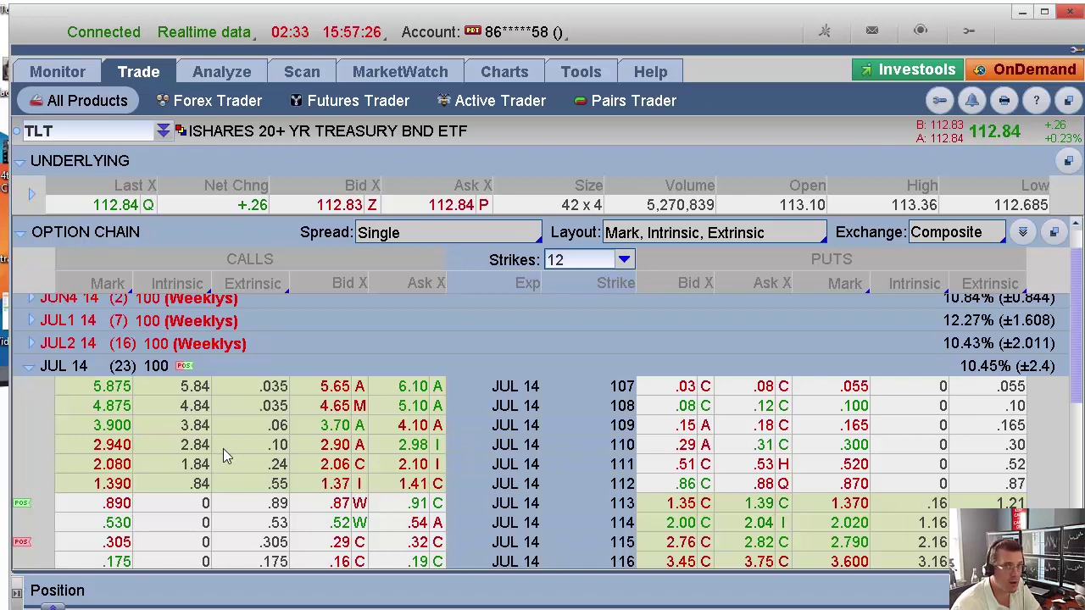
{"action": "scroll", "coordinate": [223, 448], "scroll_direction": "down", "scroll_amount": 1}
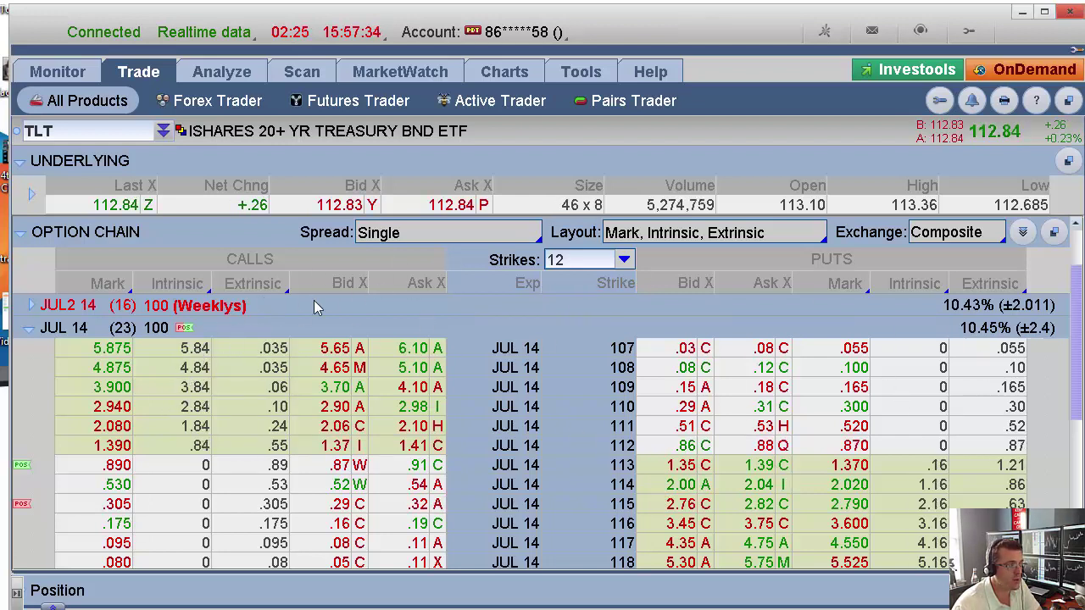
{"action": "left_click", "coordinate": [26, 330]}
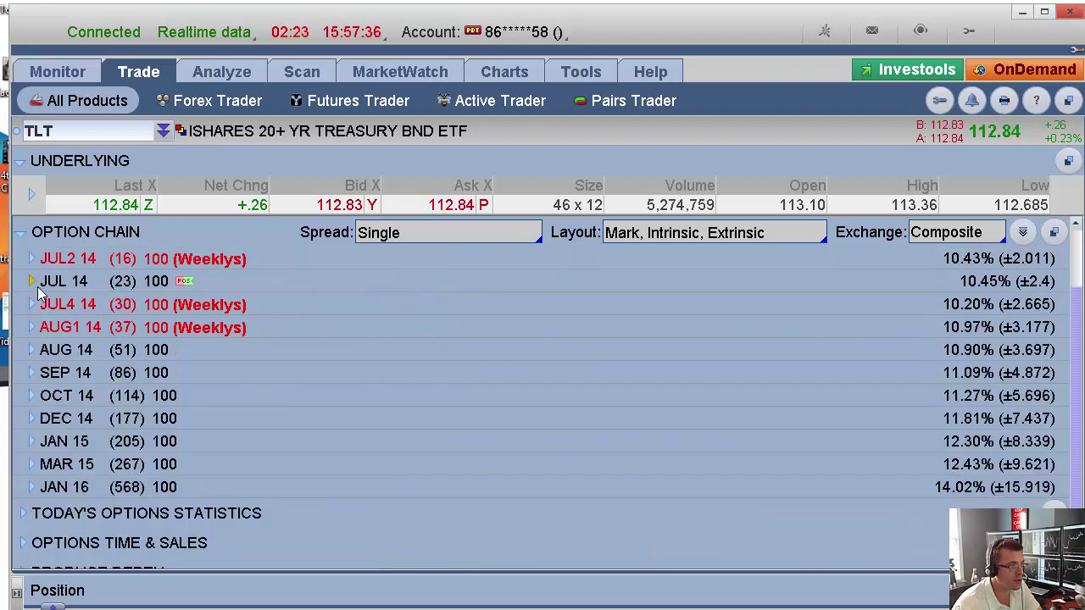
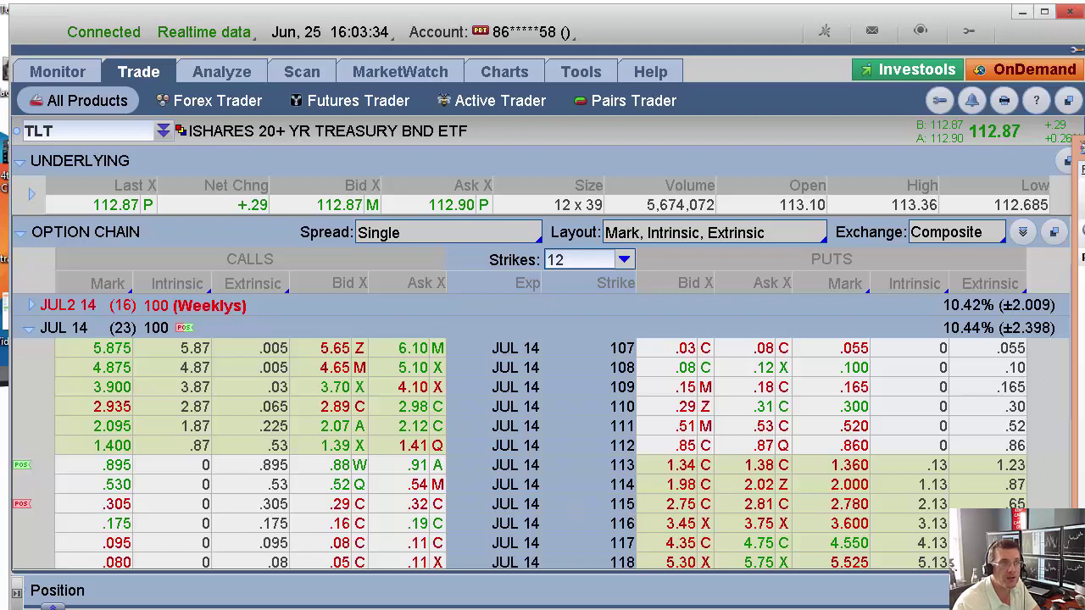
Switch to the picture of the extrinsic time decay curve and examine the whole graph at a readable size.
{"action": "key", "text": "alt+Tab"}
{"action": "left_click_drag", "start_coordinate": [584, 29], "coordinate": [563, 4]}
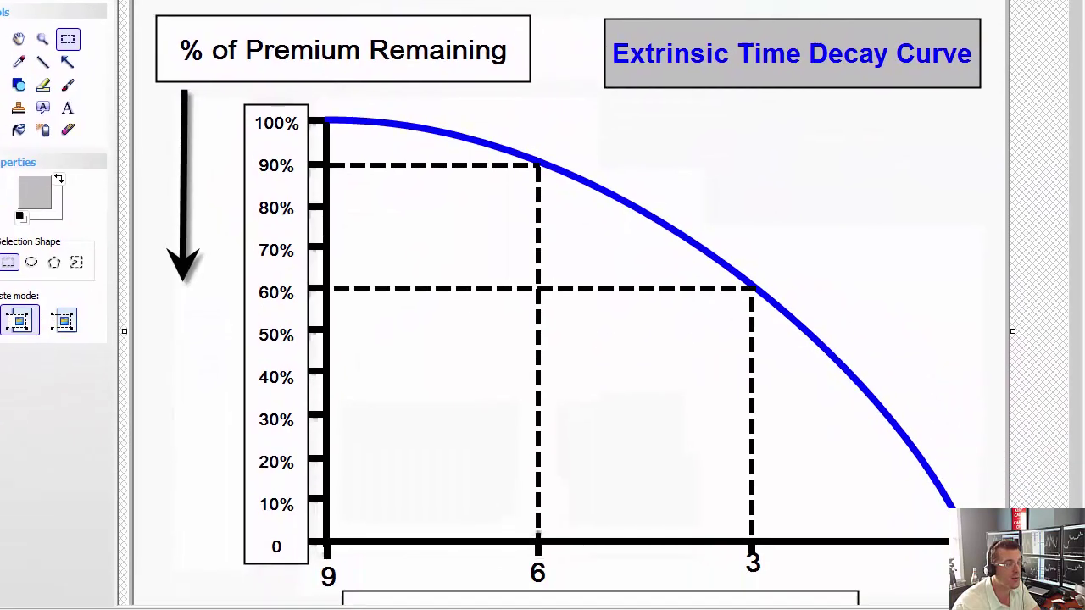
{"action": "scroll", "coordinate": [229, 225], "scroll_direction": "down", "scroll_amount": 3}
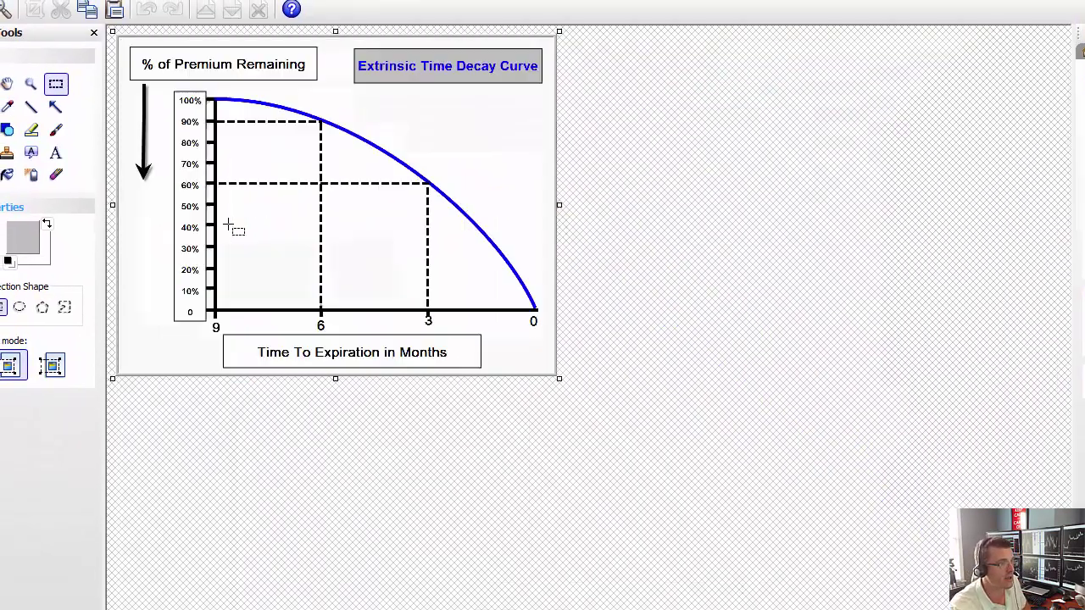
{"action": "scroll", "coordinate": [229, 225], "scroll_direction": "up", "scroll_amount": 3}
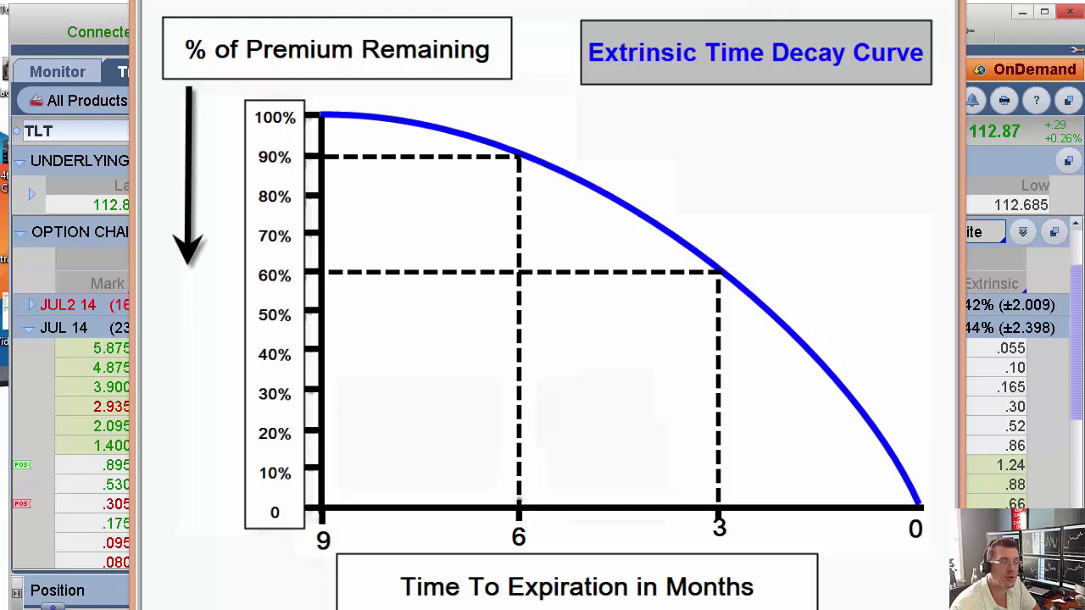
Move the Windows Photo Viewer window aside to compare the decay curve with the JUL 14 extrinsic values, and return to the option chain.
{"action": "left_click_drag", "start_coordinate": [270, 1], "coordinate": [262, 536]}
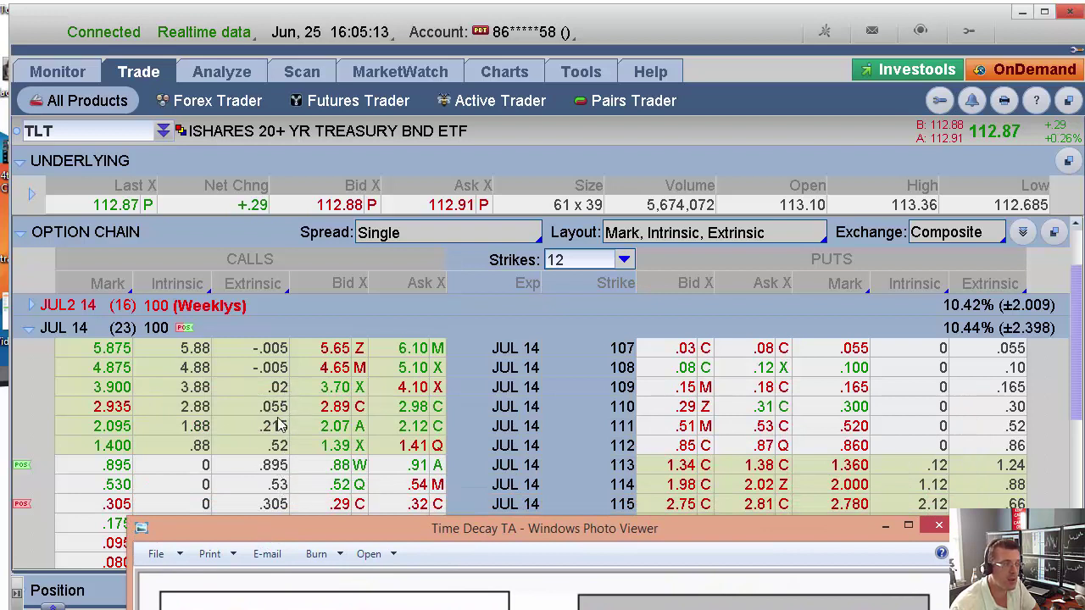
{"action": "left_click_drag", "start_coordinate": [291, 528], "coordinate": [279, 534]}
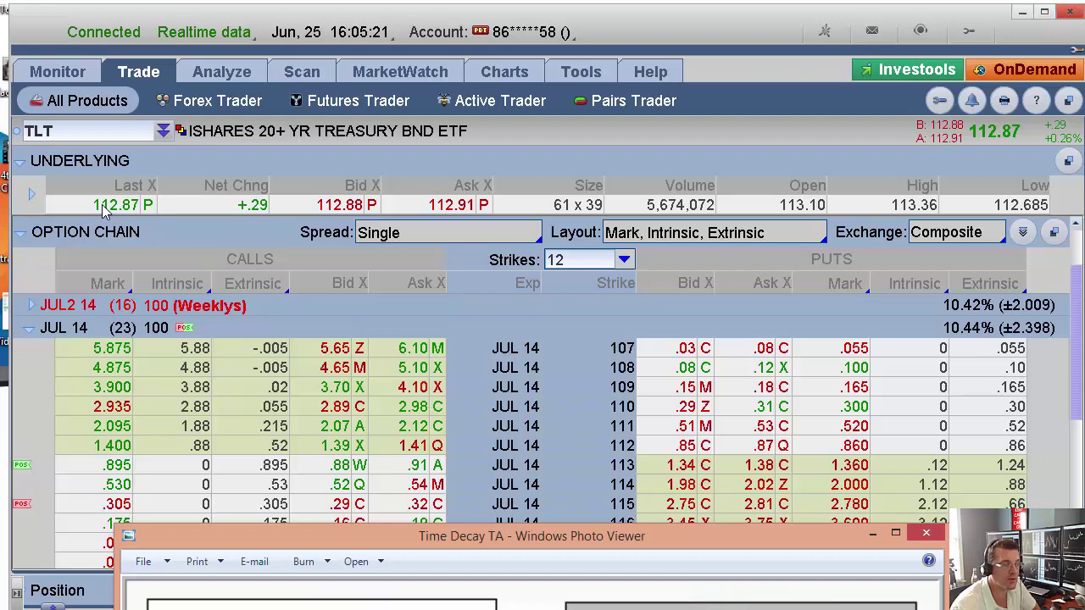
{"action": "left_click_drag", "start_coordinate": [445, 536], "coordinate": [404, 0]}
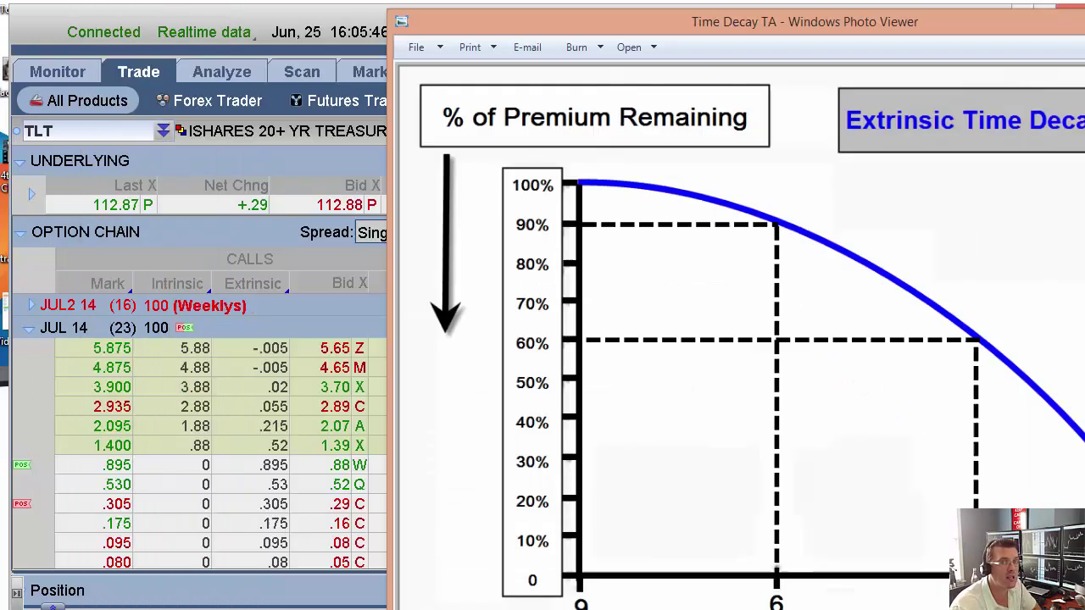
{"action": "left_click", "coordinate": [307, 261]}
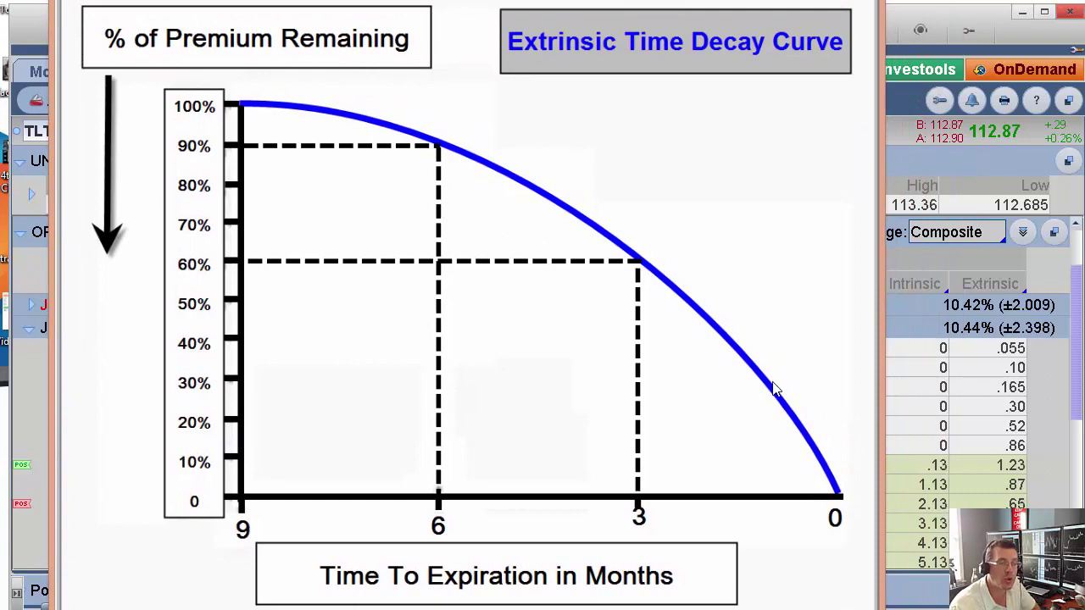
{"action": "key", "text": "alt+Tab"}
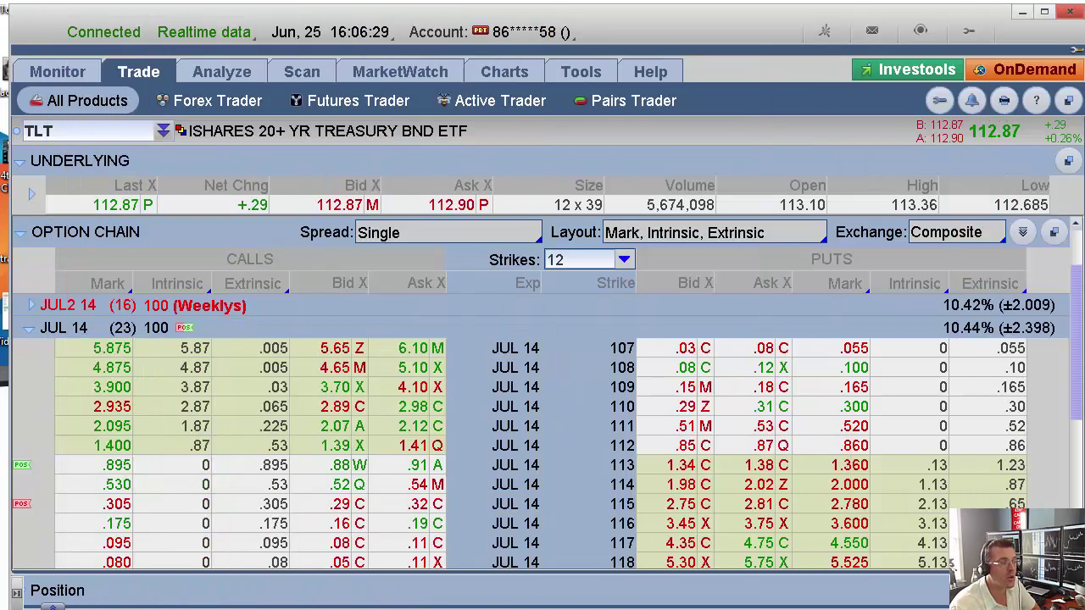
On the hourly TLT chart, move the Fibonacci extension's 0.0% anchor to about $111.34 and bring its 200.0% level into view.
{"action": "left_click", "coordinate": [488, 75]}
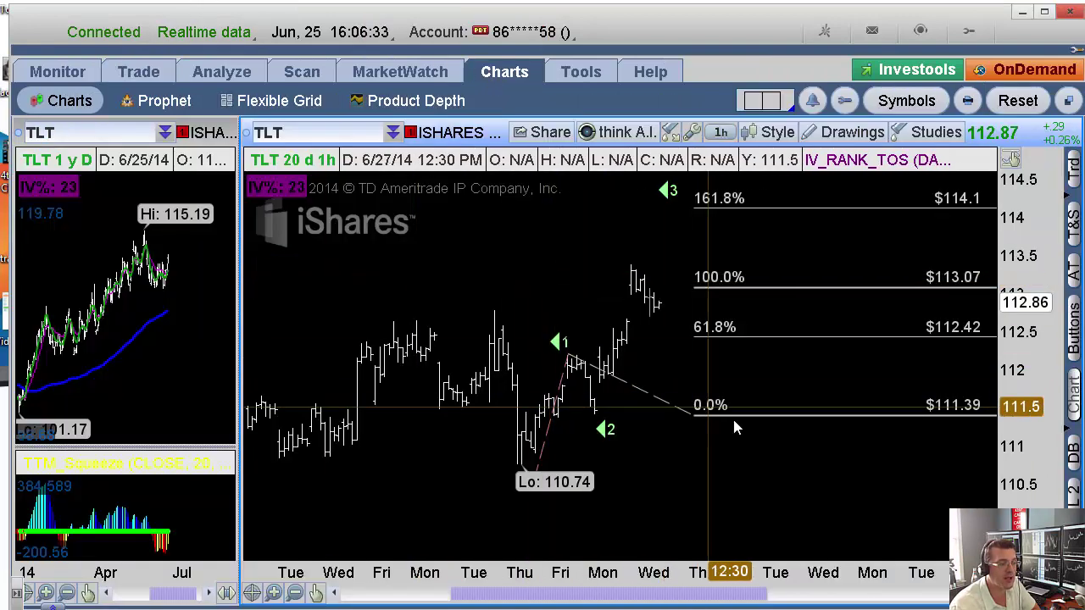
{"action": "left_click_drag", "start_coordinate": [696, 416], "coordinate": [676, 419]}
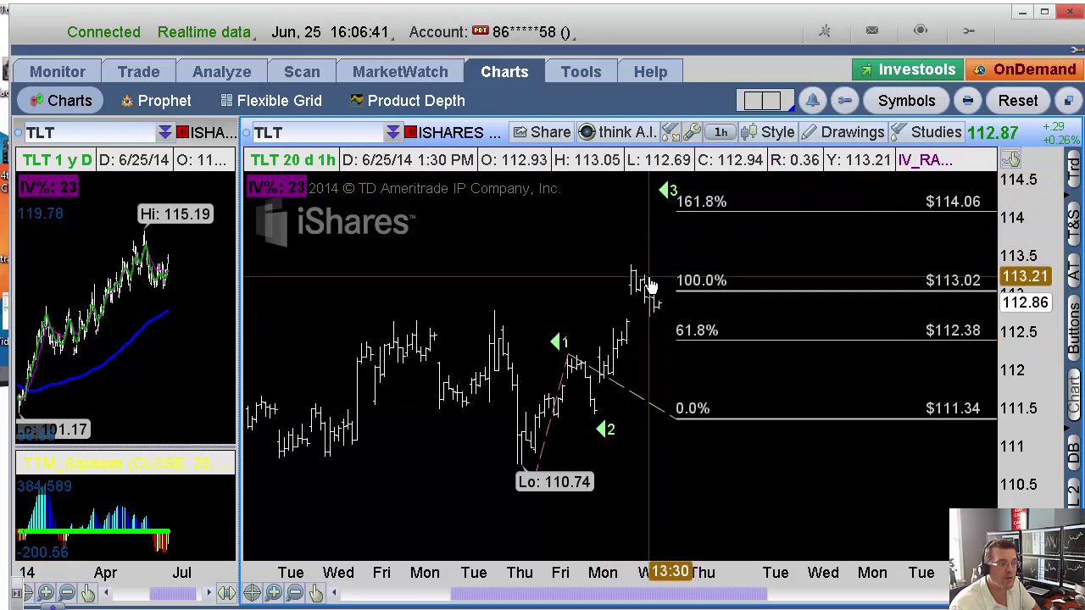
{"action": "left_click", "coordinate": [678, 293]}
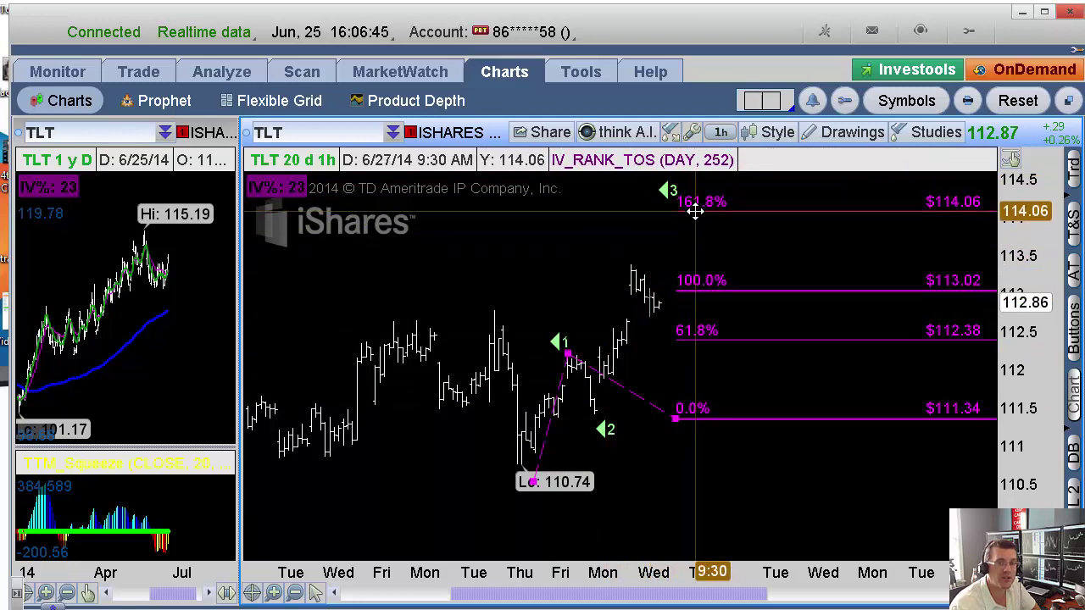
{"action": "left_click", "coordinate": [597, 221]}
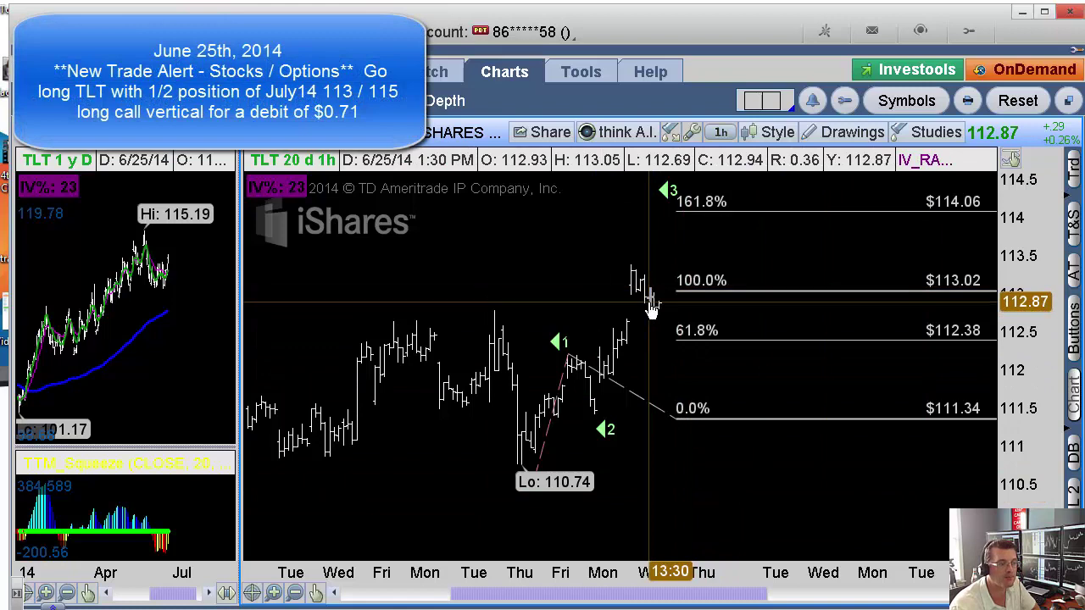
{"action": "left_click_drag", "start_coordinate": [590, 245], "coordinate": [568, 276]}
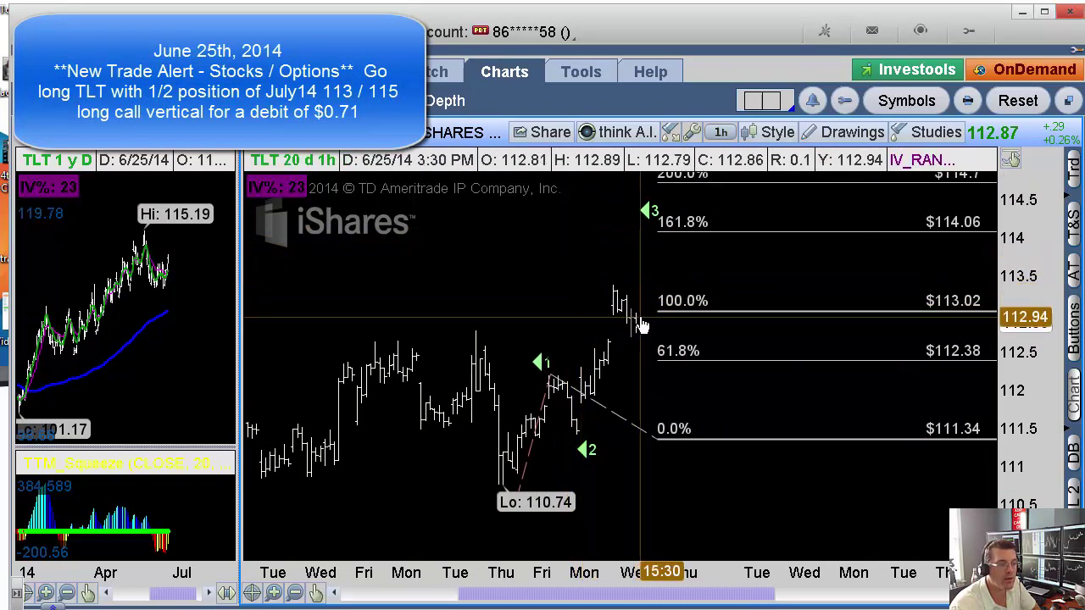
{"action": "left_click_drag", "start_coordinate": [649, 321], "coordinate": [640, 341]}
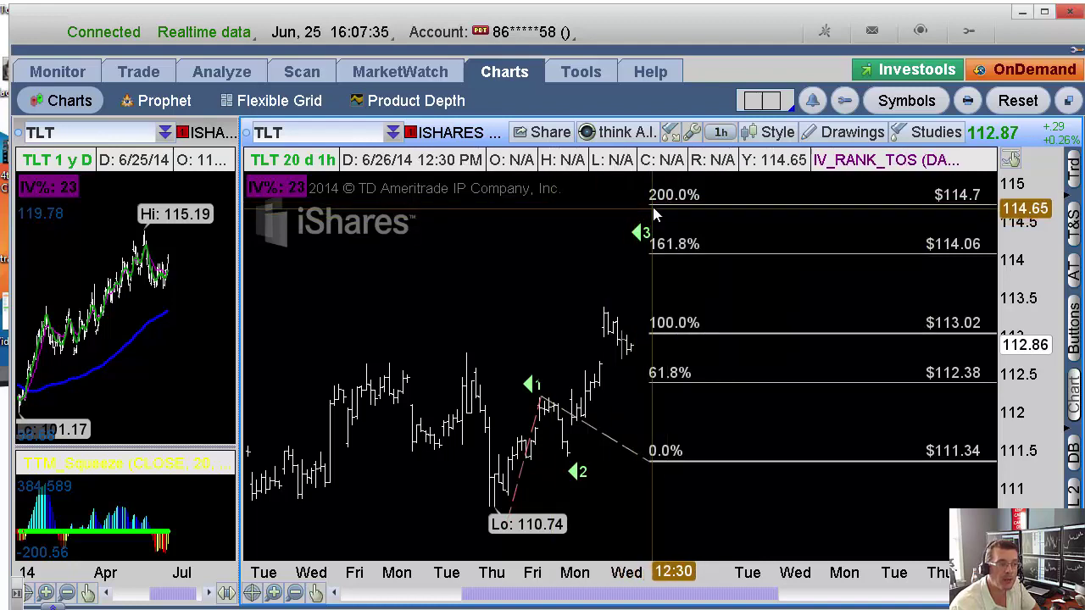
{"action": "left_click_drag", "start_coordinate": [581, 229], "coordinate": [562, 356]}
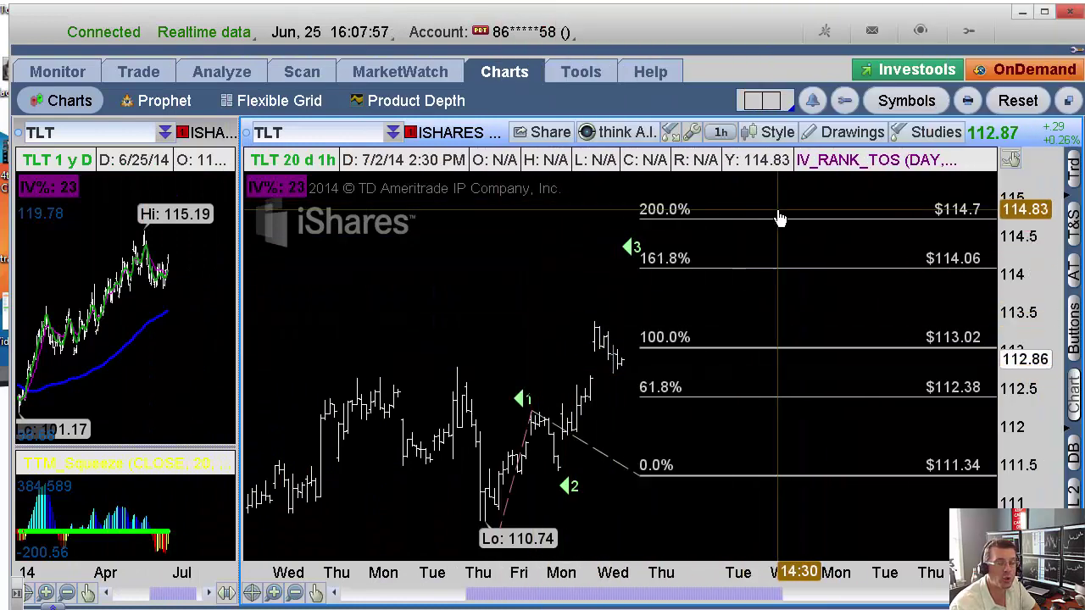
Review the bid and ask prices of the JUL 14 113 to 115 calls and compare them with the chart's extension targets.
{"action": "left_click", "coordinate": [146, 74]}
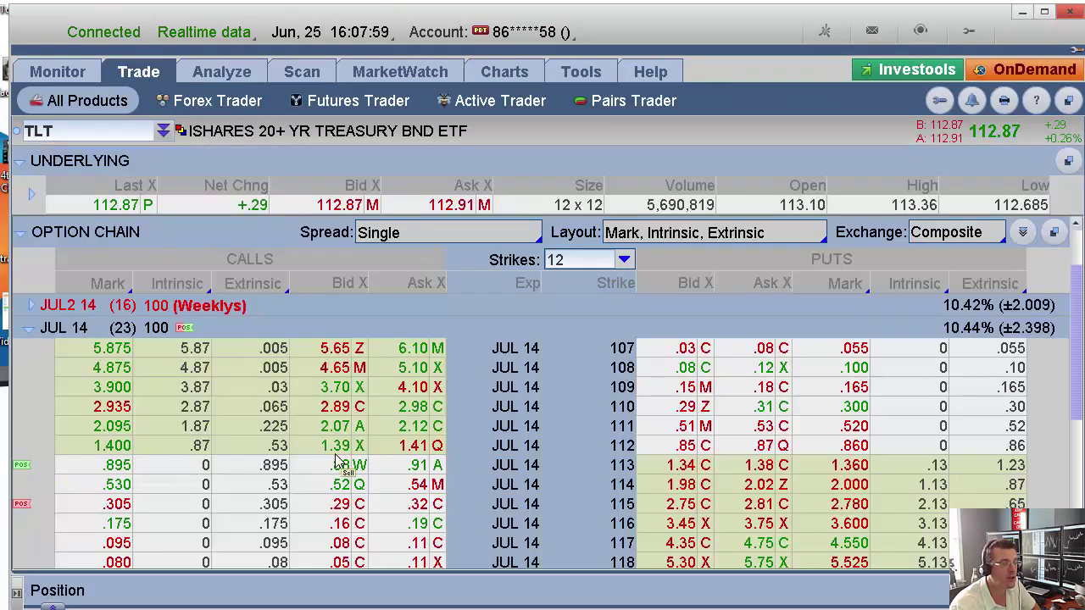
{"action": "scroll", "coordinate": [354, 472], "scroll_direction": "down", "scroll_amount": 1}
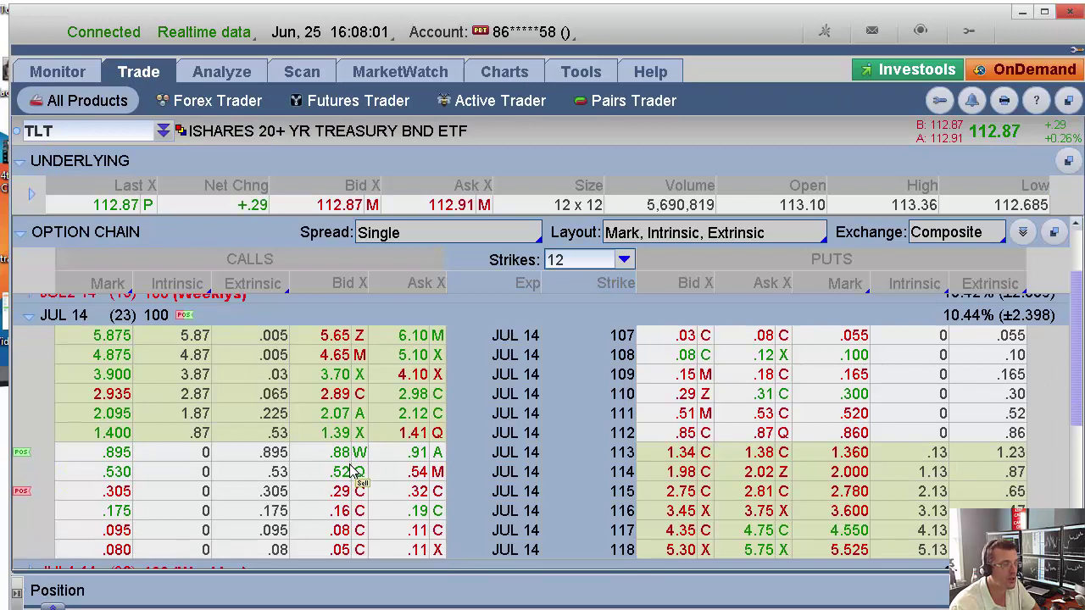
{"action": "scroll", "coordinate": [354, 472], "scroll_direction": "down", "scroll_amount": 1}
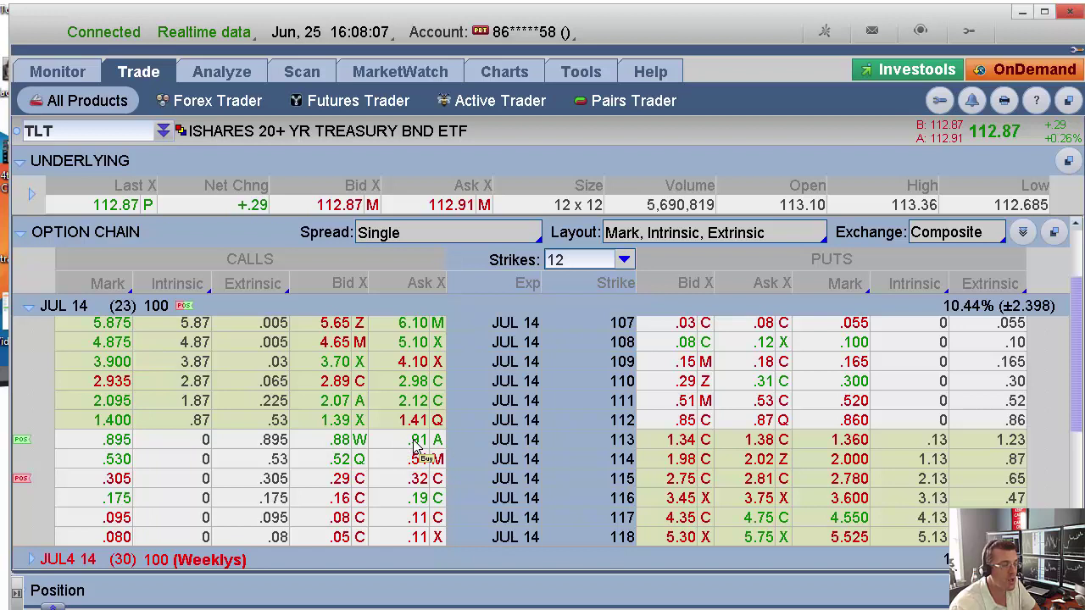
{"action": "scroll", "coordinate": [414, 446], "scroll_direction": "down", "scroll_amount": 2}
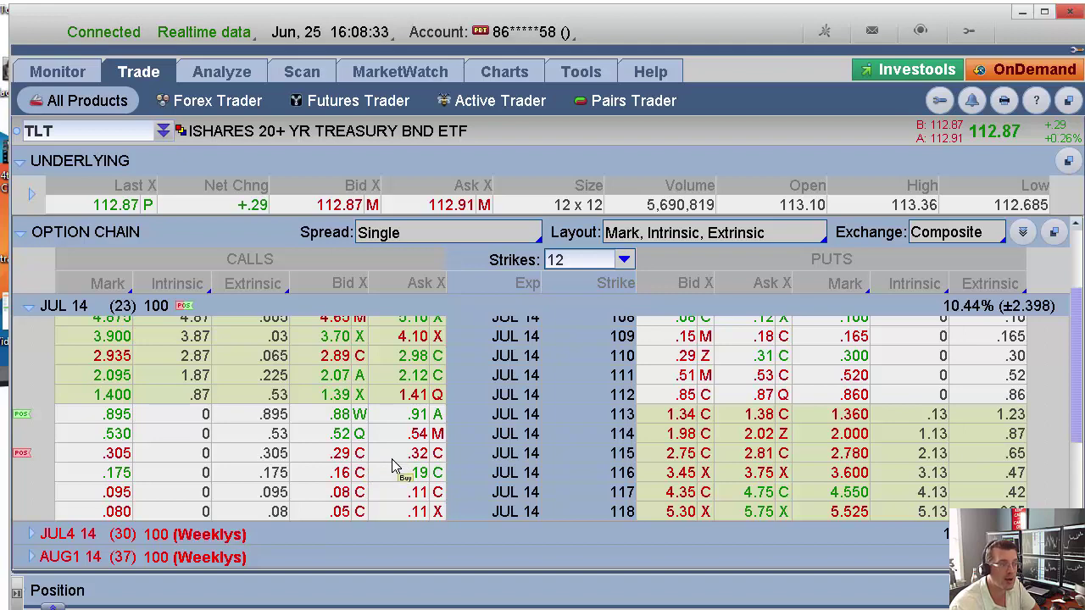
{"action": "left_click", "coordinate": [500, 75]}
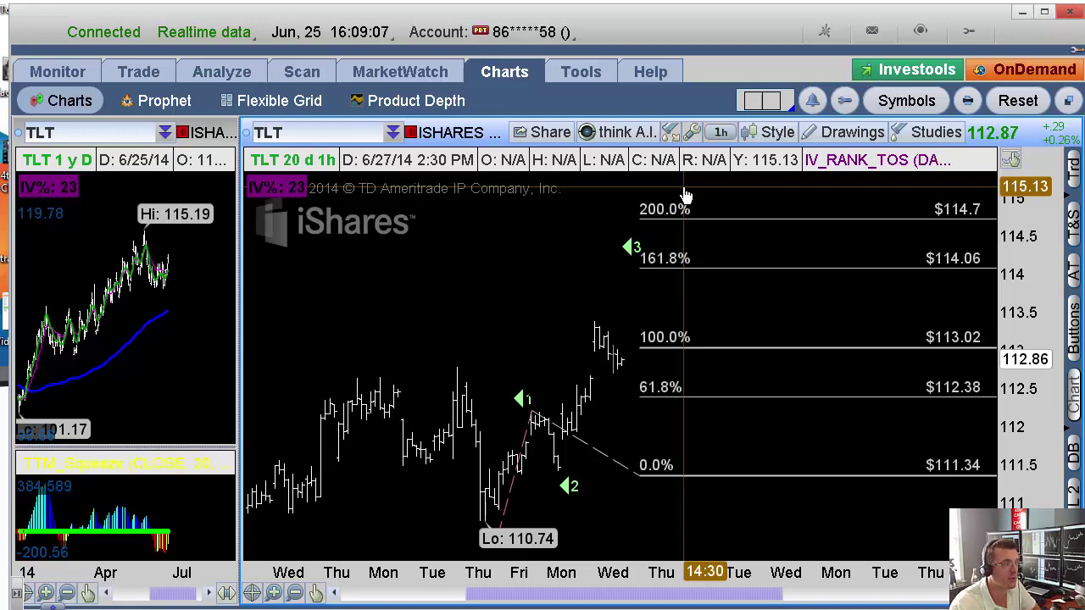
Create a buy order for a vertical call spread starting from the JUL 14 113 call.
{"action": "left_click", "coordinate": [134, 72]}
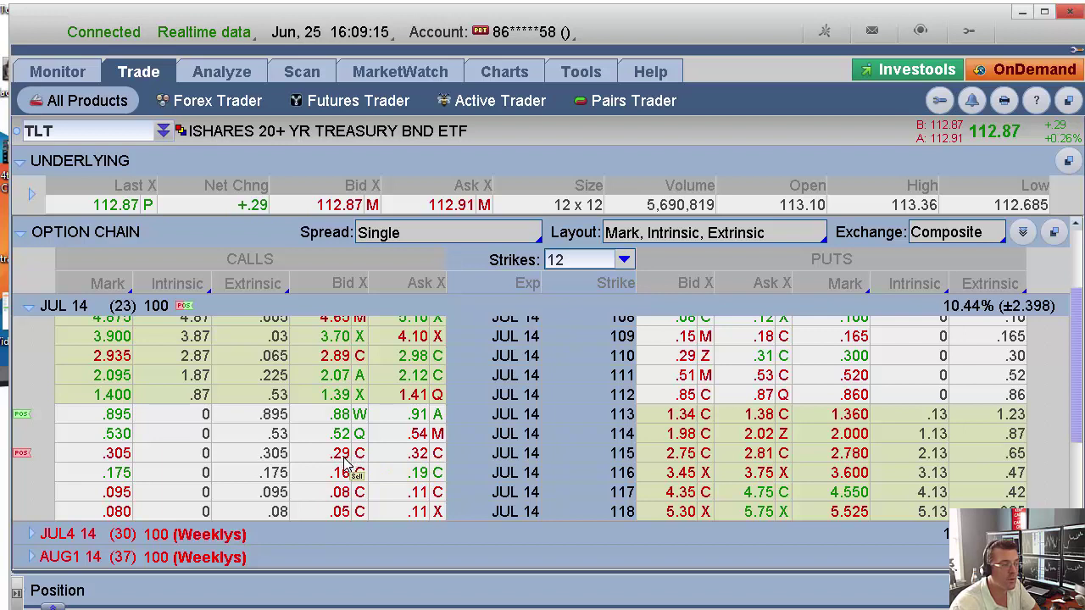
{"action": "right_click", "coordinate": [381, 415]}
{"action": "mouse_move", "coordinate": [458, 18]}
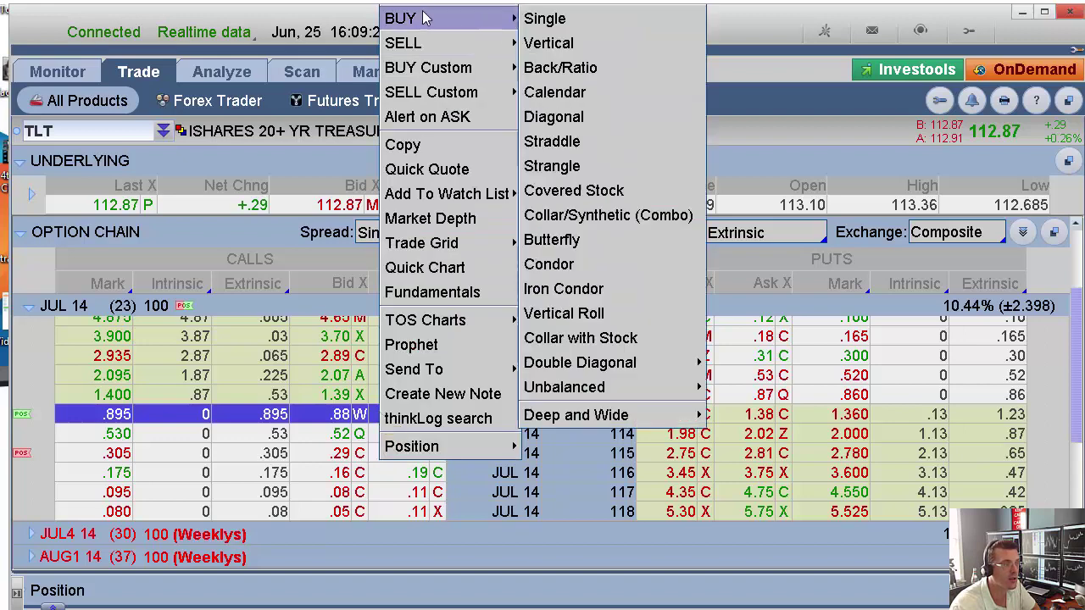
{"action": "left_click", "coordinate": [582, 48]}
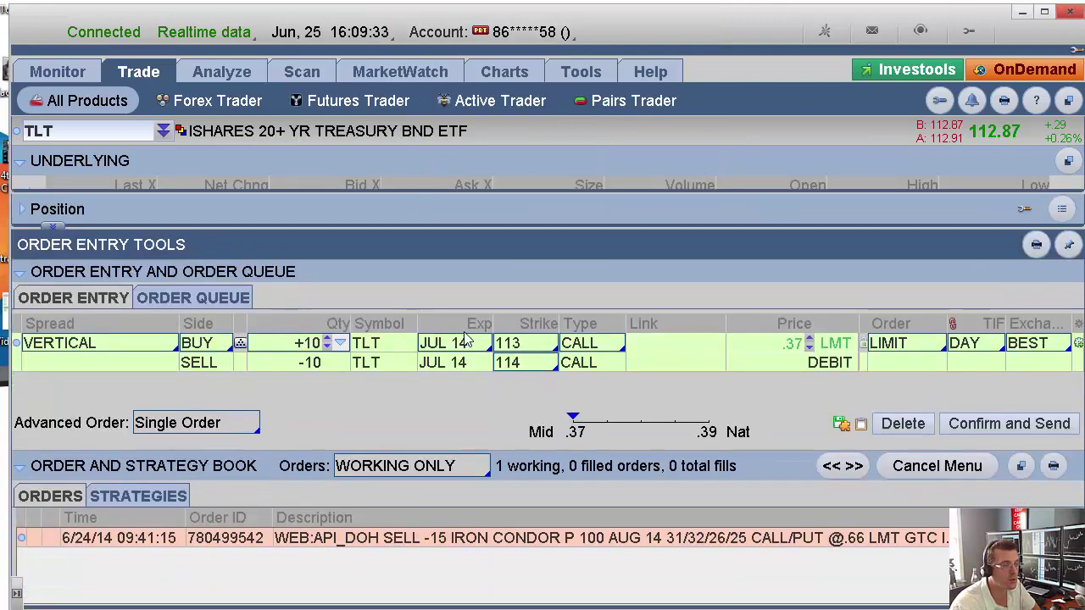
Set the strike of the sold leg in the vertical call spread order to 115.
{"action": "left_click", "coordinate": [521, 362]}
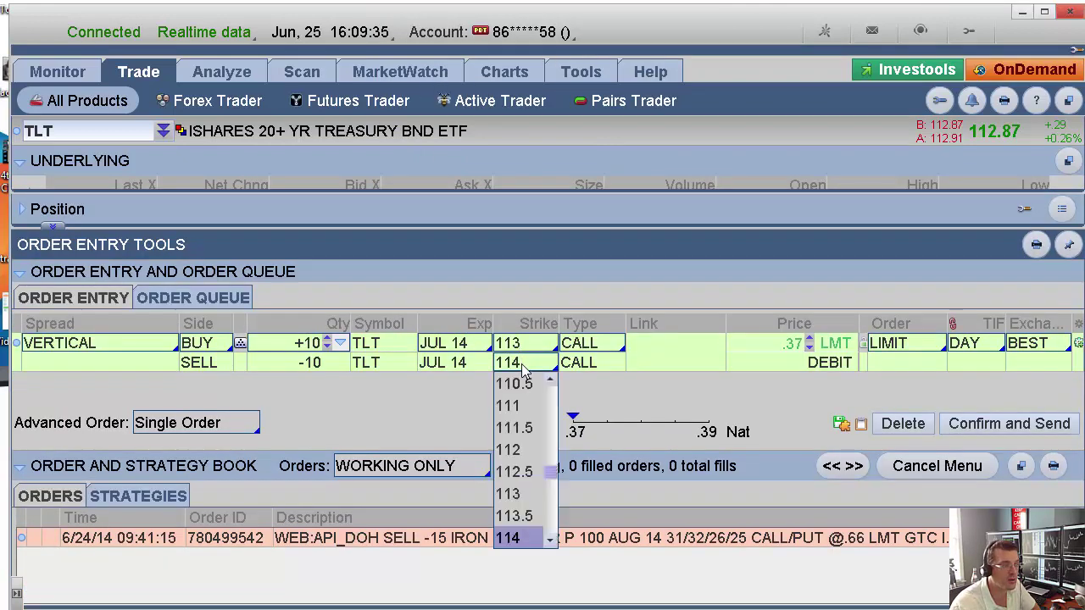
{"action": "left_click", "coordinate": [549, 539]}
{"action": "left_click", "coordinate": [549, 539]}
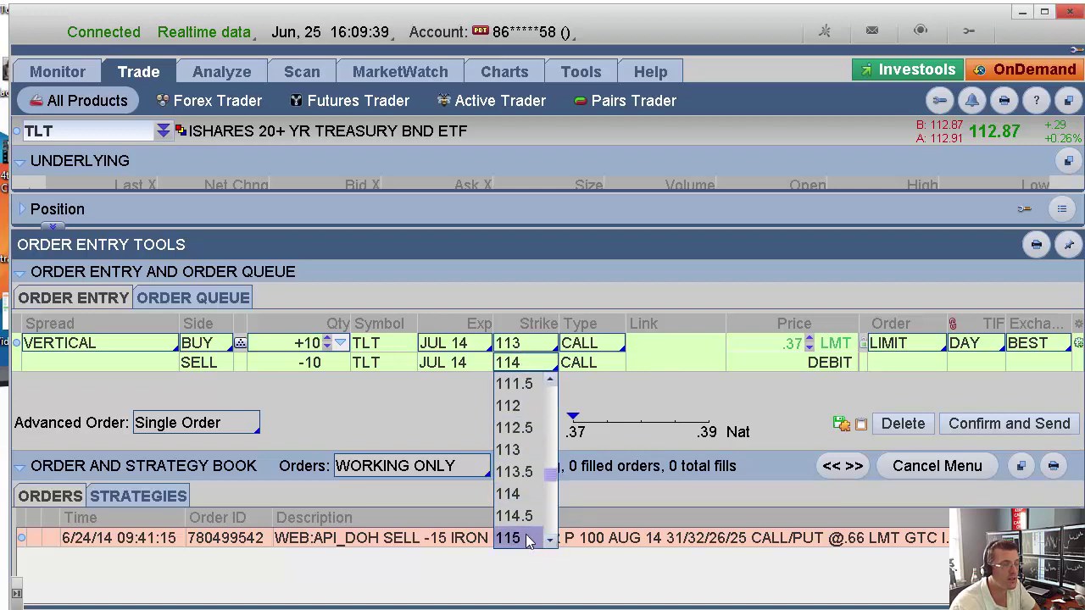
{"action": "left_click", "coordinate": [512, 538]}
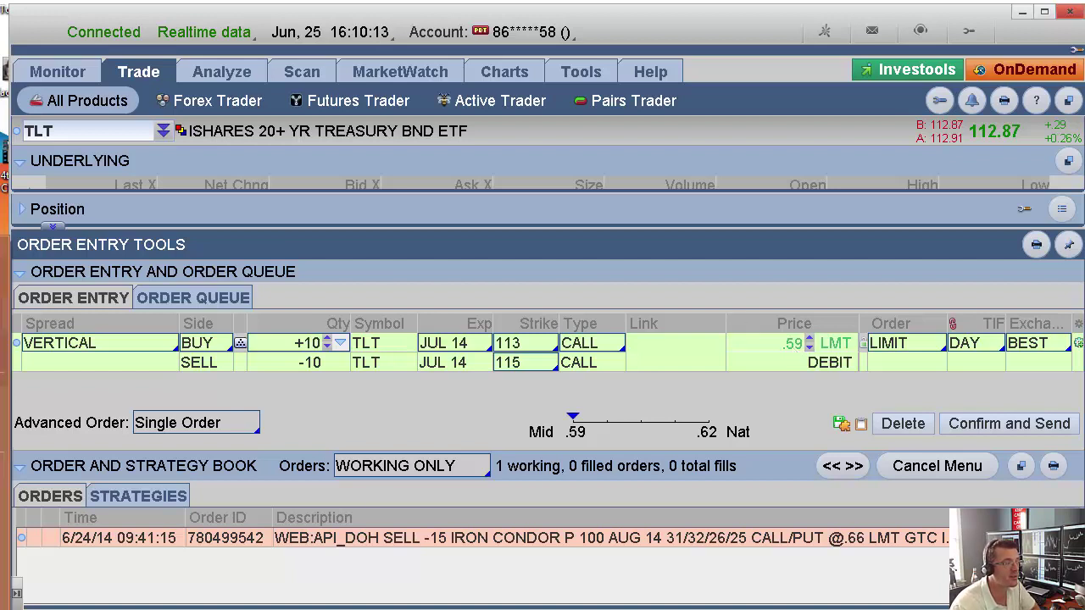
In Calculator, multiply the .59 debit by 100 and the result by 10 contracts, and return to the order entry.
{"action": "left_click_drag", "start_coordinate": [468, 111], "coordinate": [608, 171]}
{"action": "type", "text": ".59"}
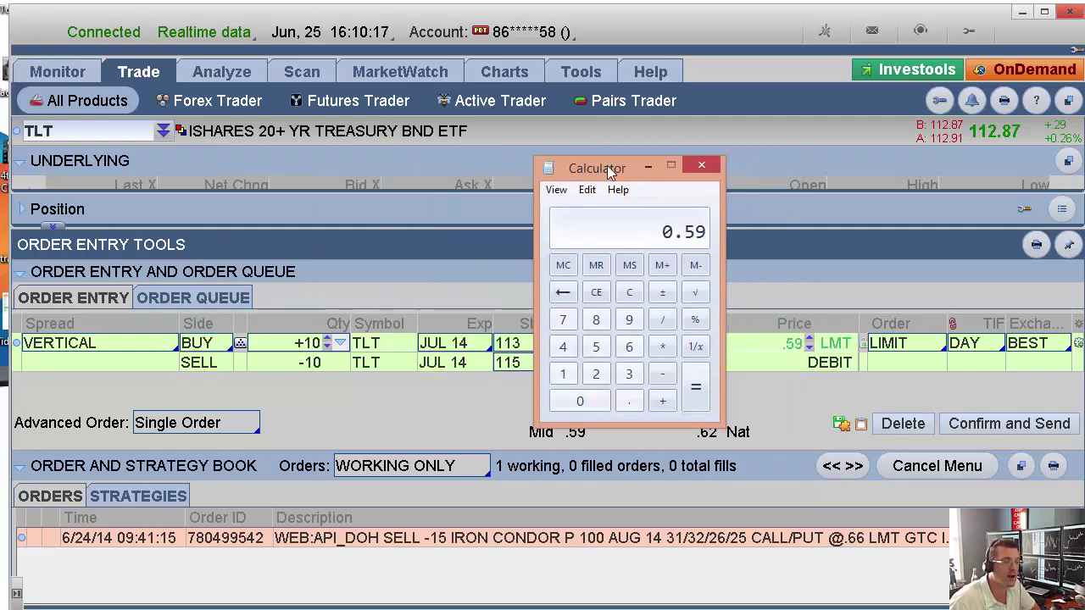
{"action": "type", "text": "*100"}
{"action": "key", "text": "Return"}
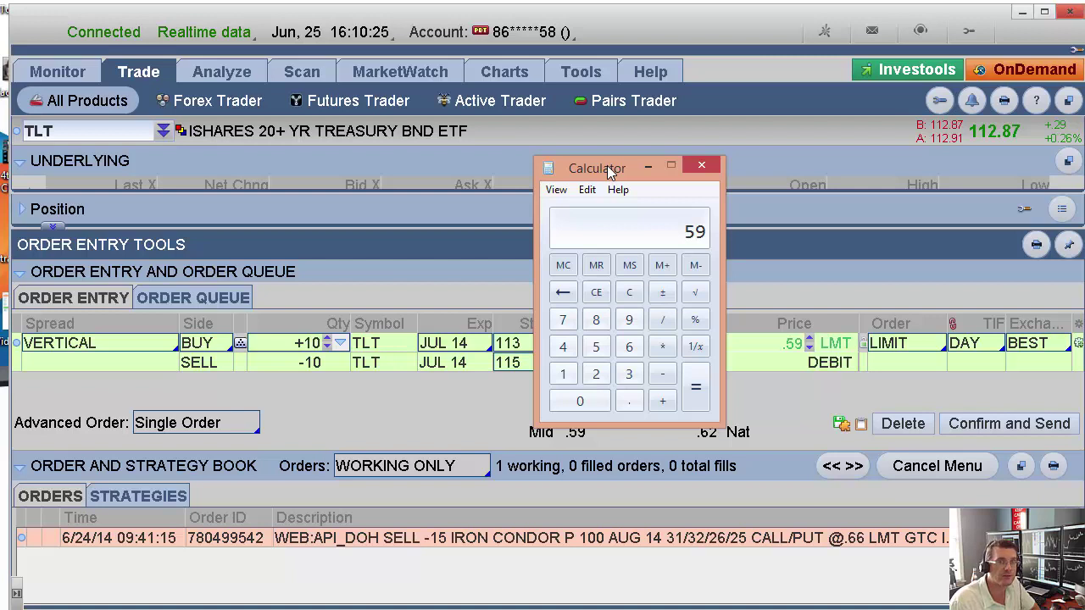
{"action": "type", "text": "*10"}
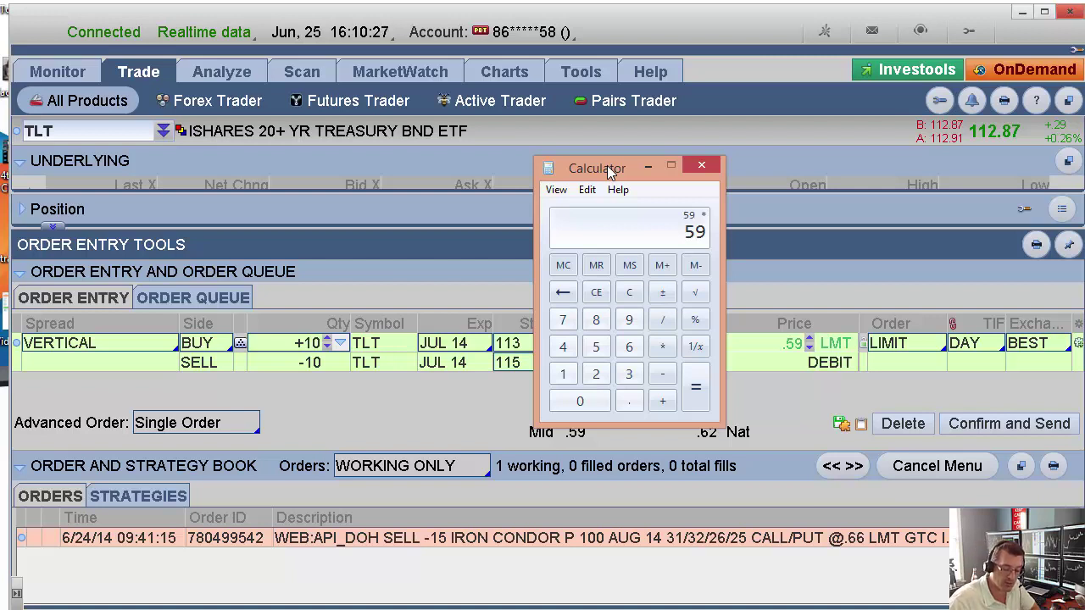
{"action": "key", "text": "Return"}
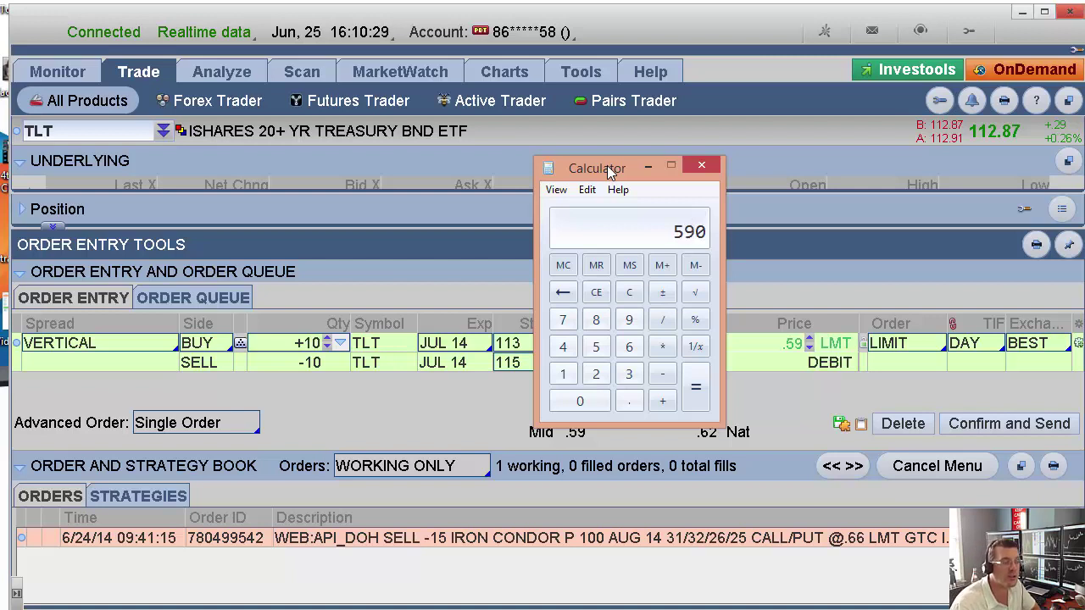
{"action": "left_click_drag", "start_coordinate": [584, 163], "coordinate": [562, 176]}
{"action": "left_click", "coordinate": [363, 222]}
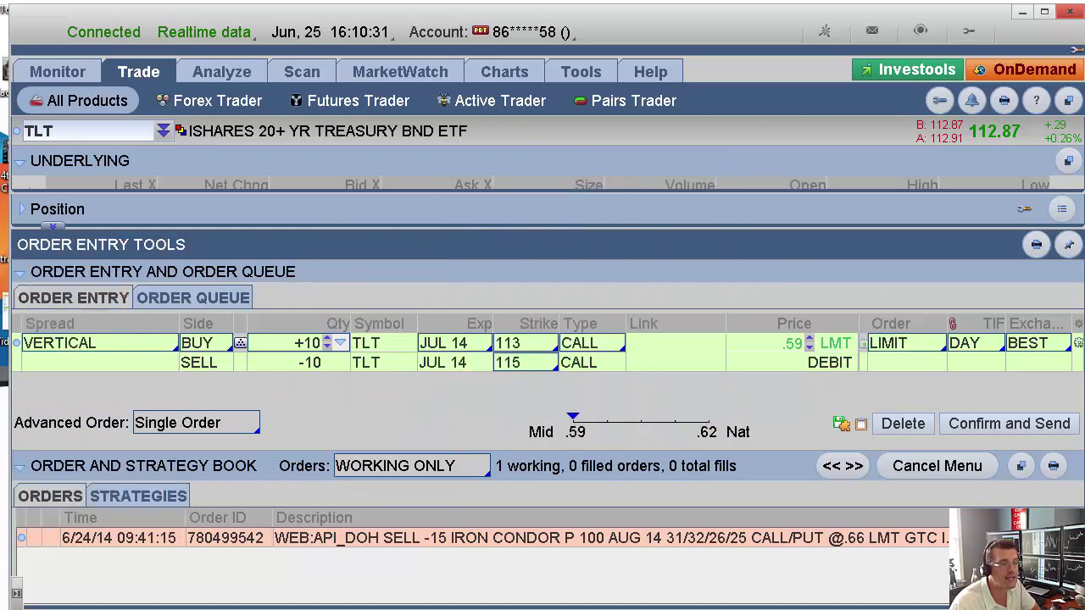
Review the 113/115 spread's order confirmation at 10 contracts, set the quantity to 5, and review it again without sending.
{"action": "left_click", "coordinate": [1019, 431]}
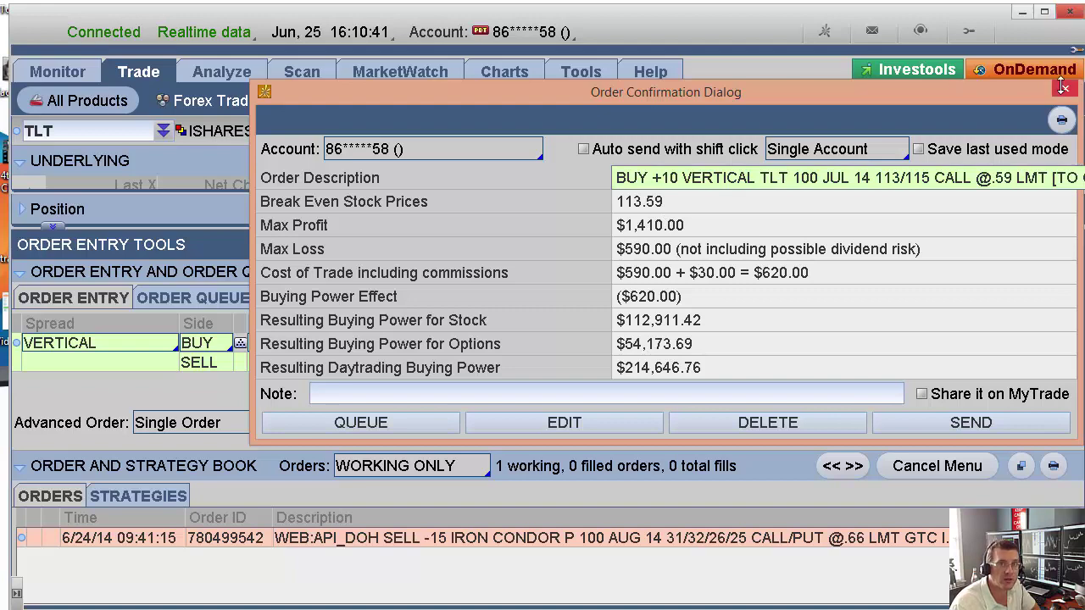
{"action": "left_click", "coordinate": [1065, 88]}
{"action": "left_click", "coordinate": [328, 348]}
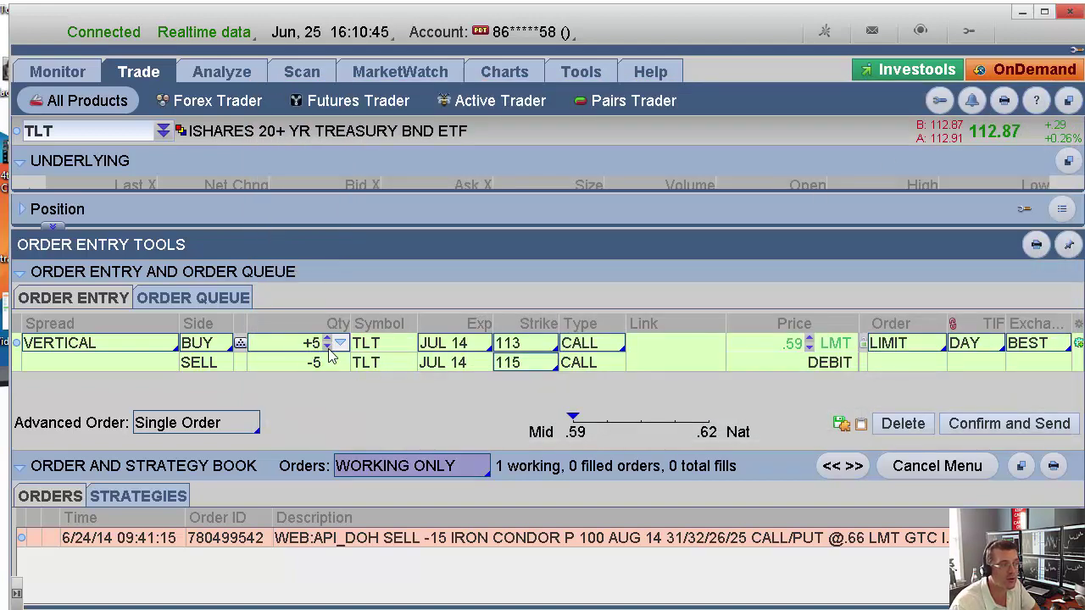
{"action": "left_click", "coordinate": [986, 426]}
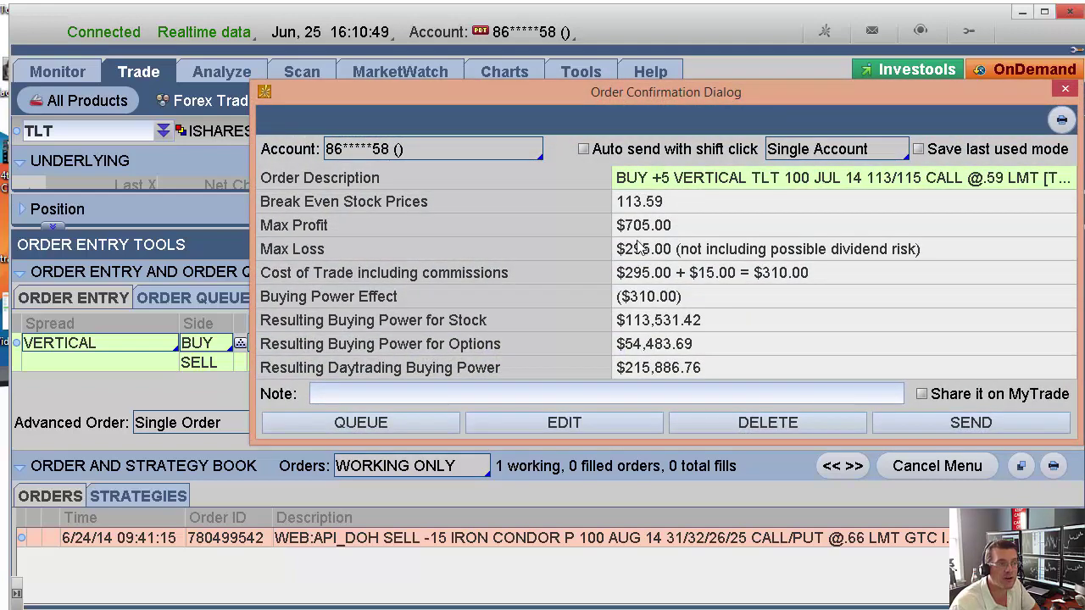
{"action": "left_click", "coordinate": [1063, 91]}
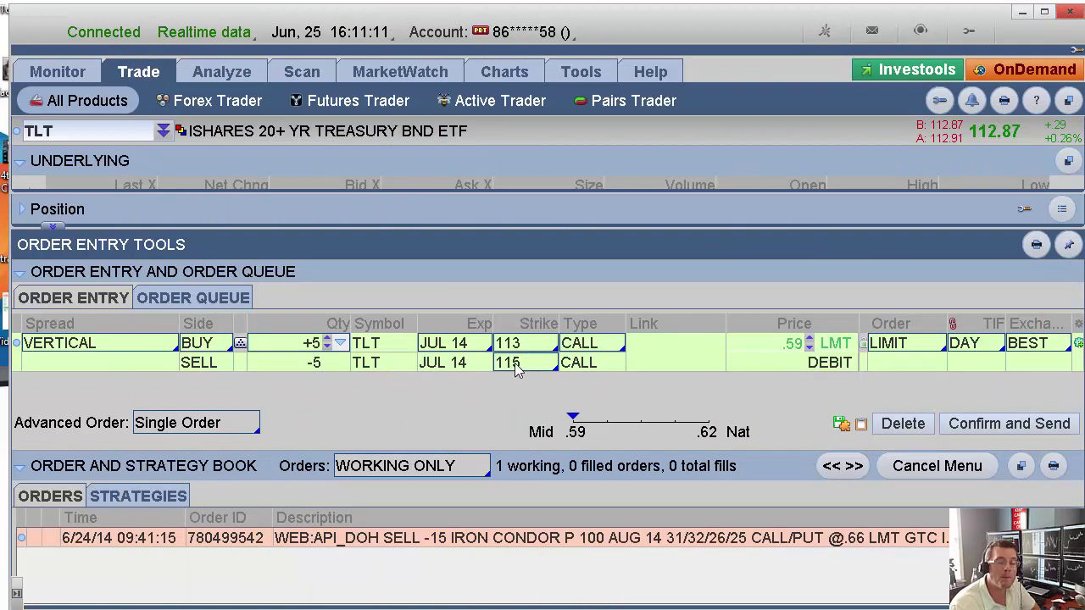
Check the Extrinsic Time Decay Curve in Windows Photo Viewer, and delete the unsent 113/115 vertical spread order.
{"action": "key", "text": "alt+Tab"}
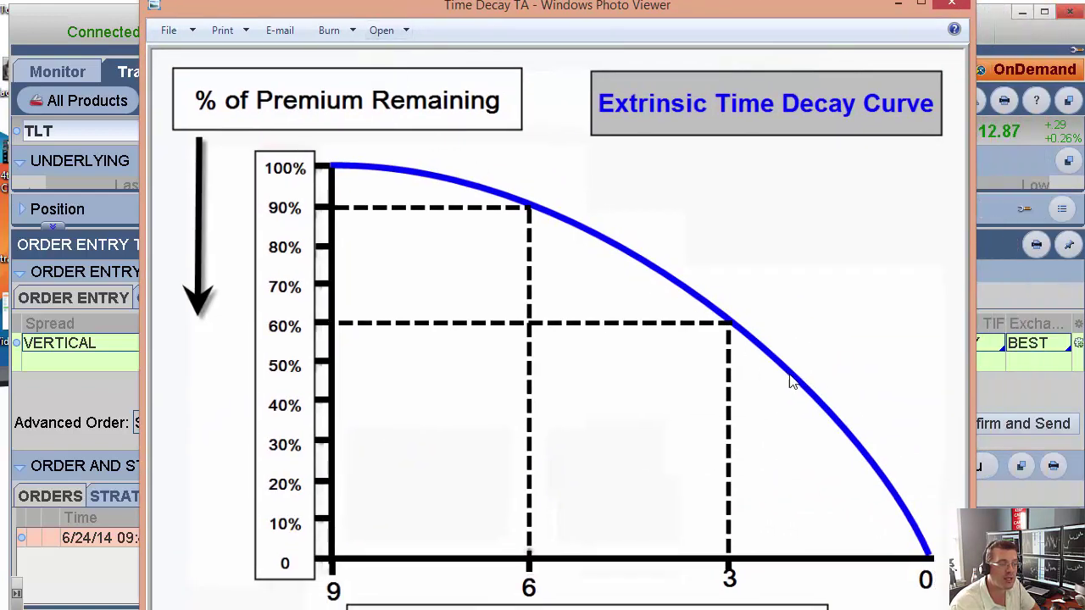
{"action": "key", "text": "alt+Tab"}
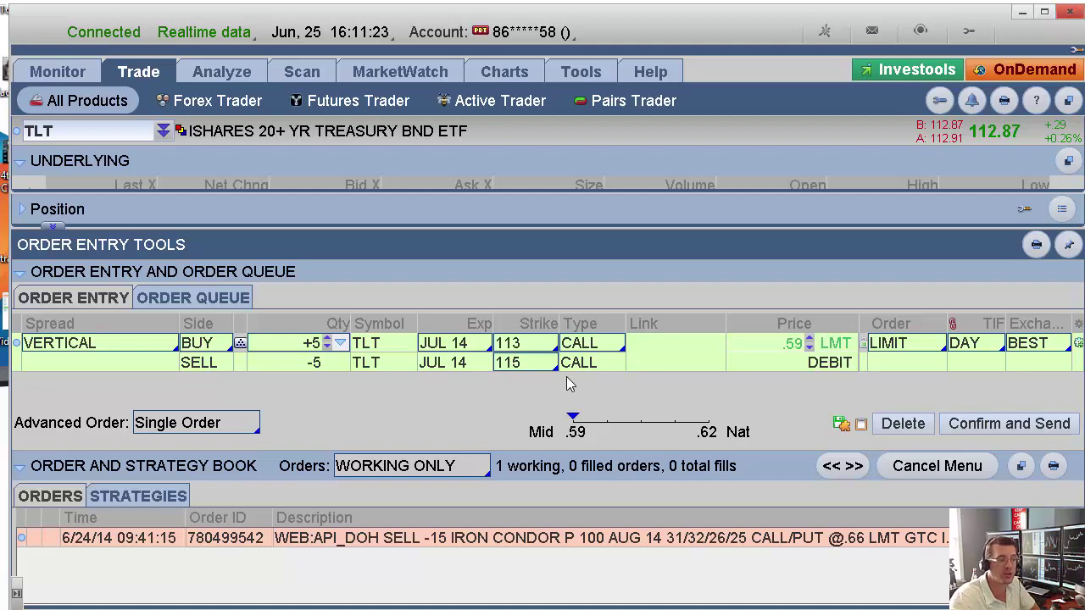
{"action": "left_click", "coordinate": [915, 428]}
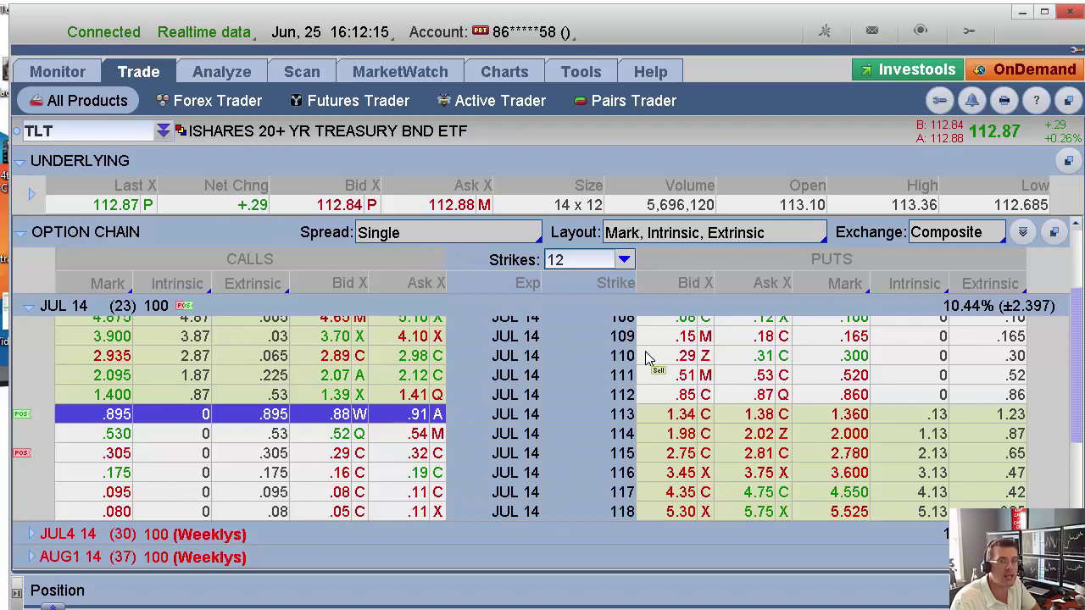
Compare the time decay curve and the JUL 14 option chain with the TLT chart's extension levels and wave 3 note.
{"action": "key", "text": "alt+Tab"}
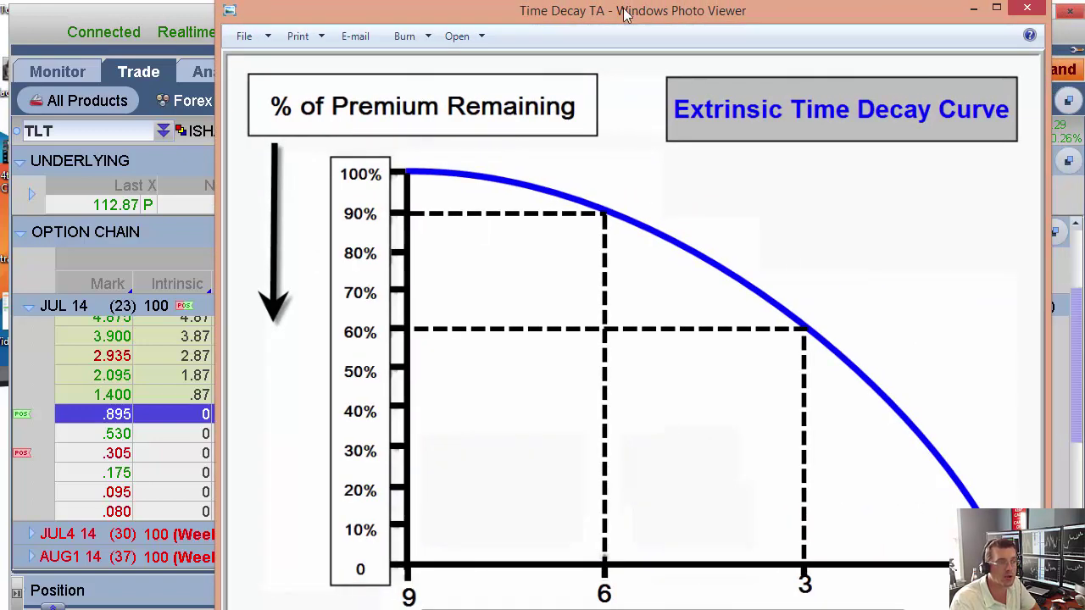
{"action": "key", "text": "alt+Tab"}
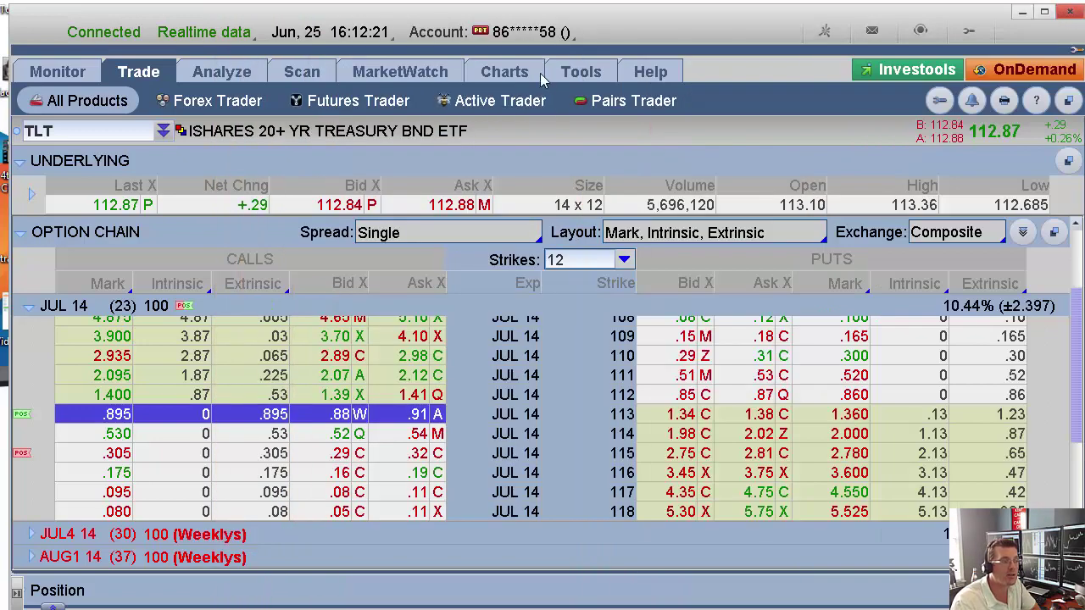
{"action": "left_click", "coordinate": [500, 73]}
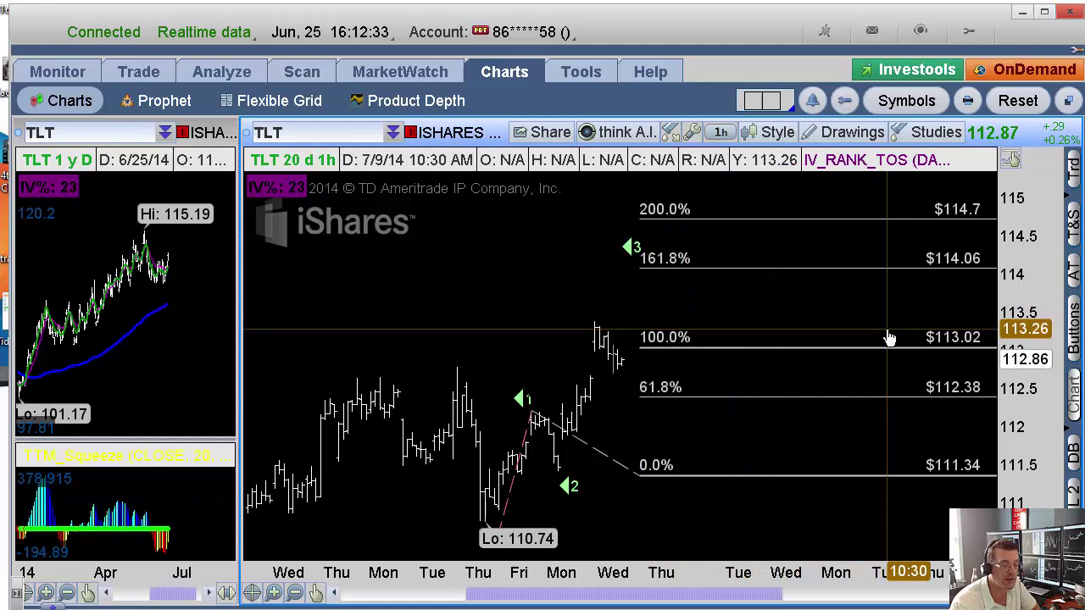
{"action": "left_click", "coordinate": [138, 73]}
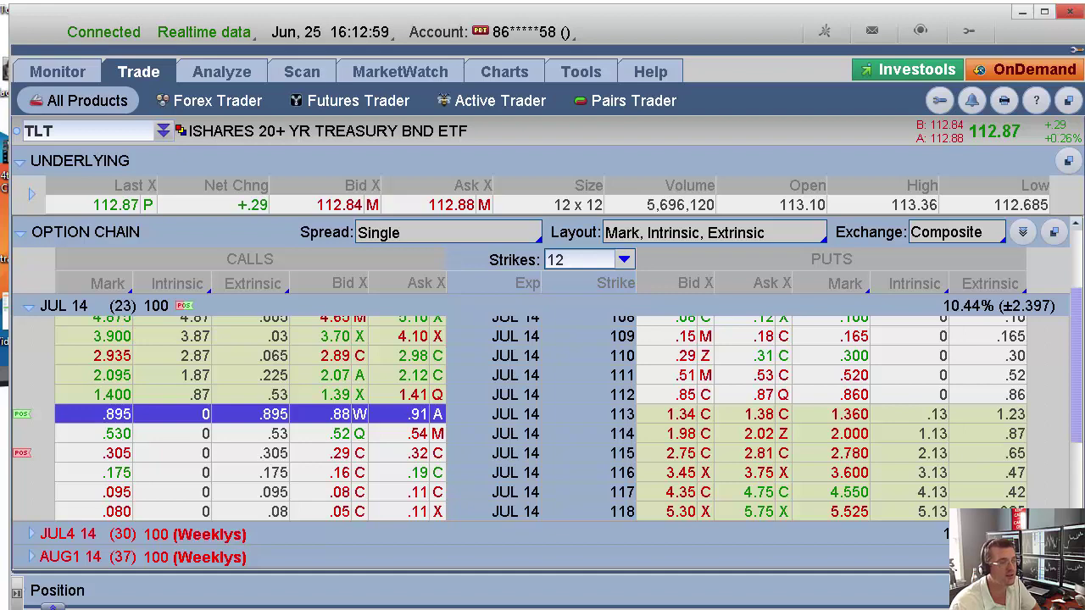
{"action": "left_click", "coordinate": [504, 75]}
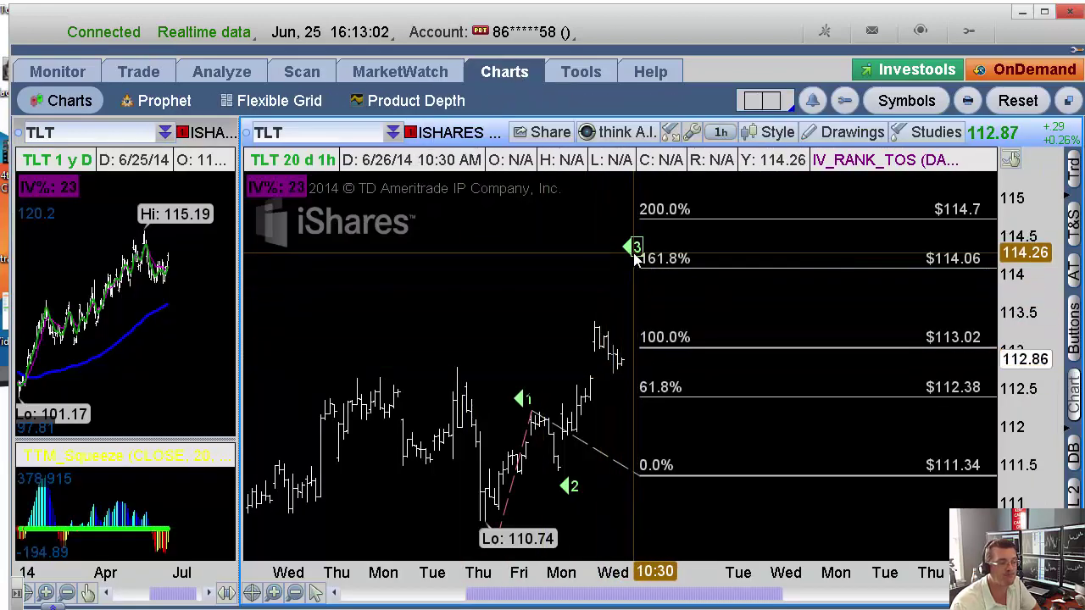
{"action": "mouse_move", "coordinate": [634, 257]}
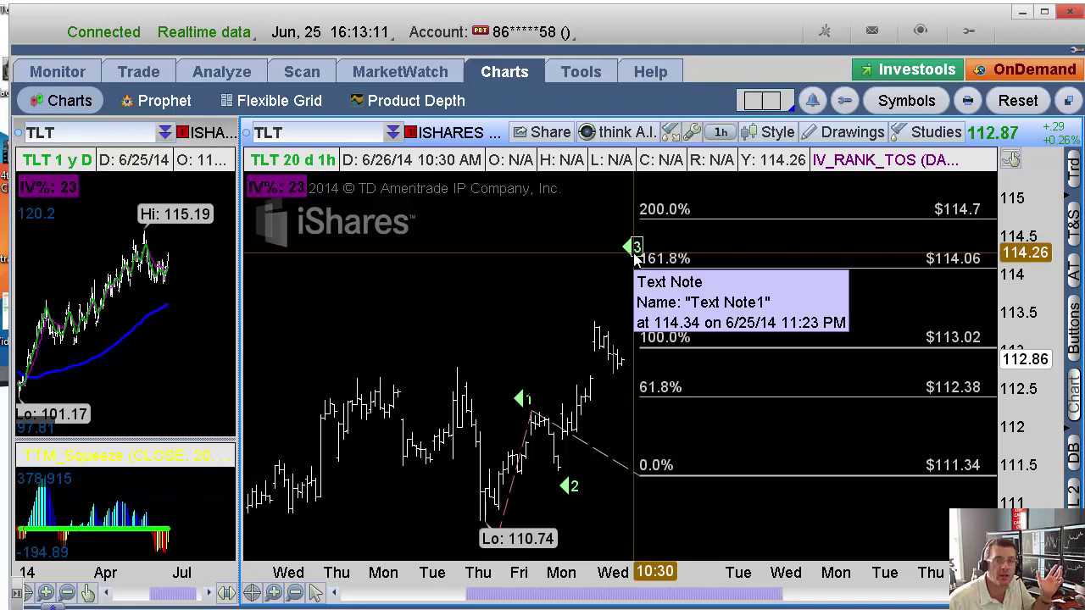
Create a single-leg order to buy 10 JUL 14 113 calls at a .91 limit.
{"action": "left_click", "coordinate": [140, 74]}
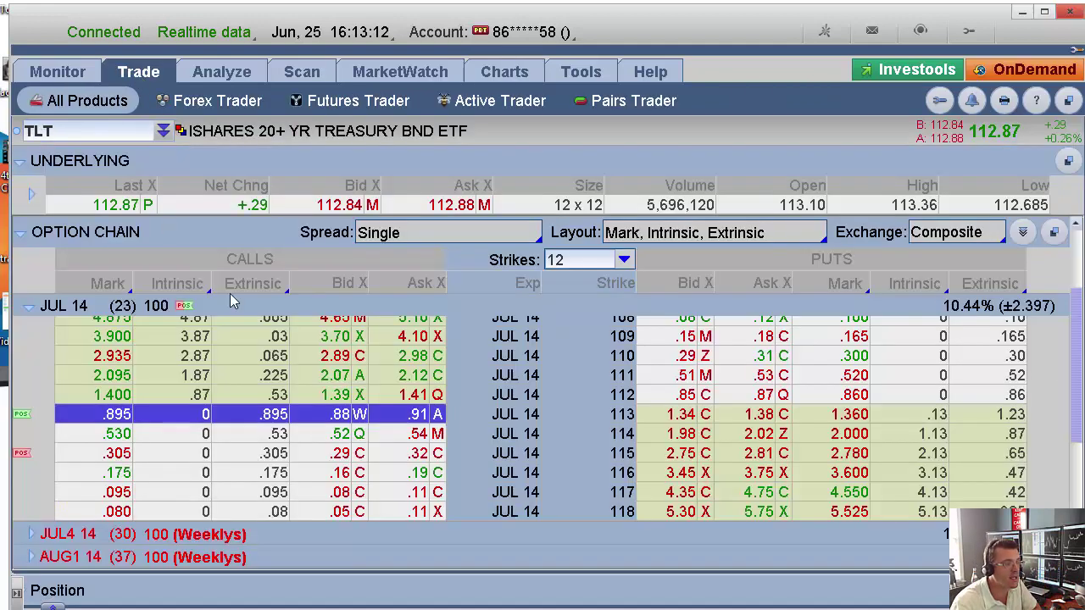
{"action": "right_click", "coordinate": [395, 418]}
{"action": "left_click", "coordinate": [381, 411]}
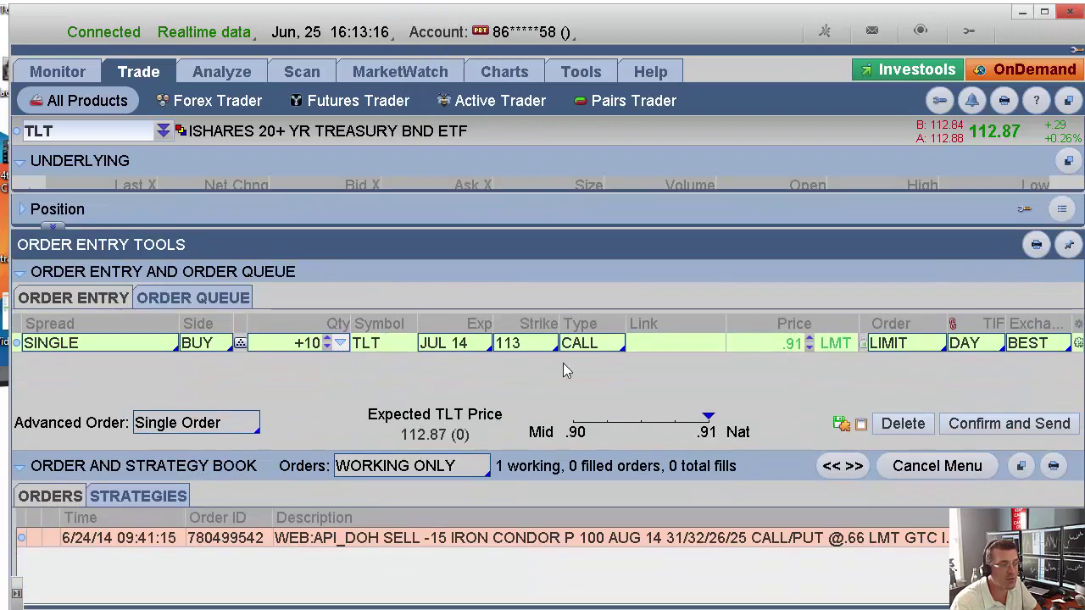
Review the 113 call purchase's risk and cost in the order confirmation without sending, and delete the order.
{"action": "left_click", "coordinate": [1009, 424]}
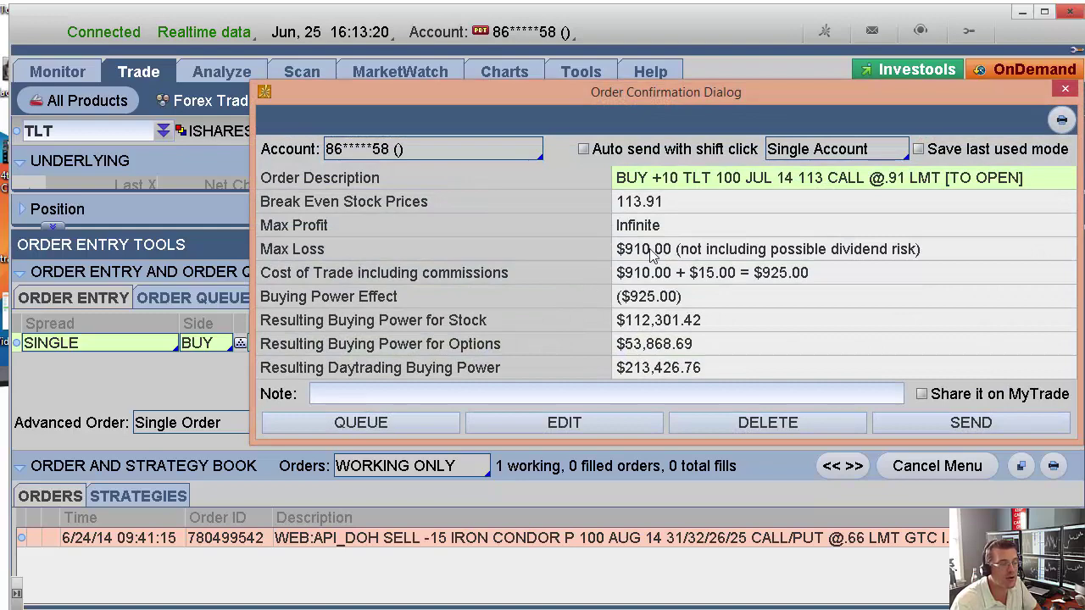
{"action": "left_click", "coordinate": [1065, 89]}
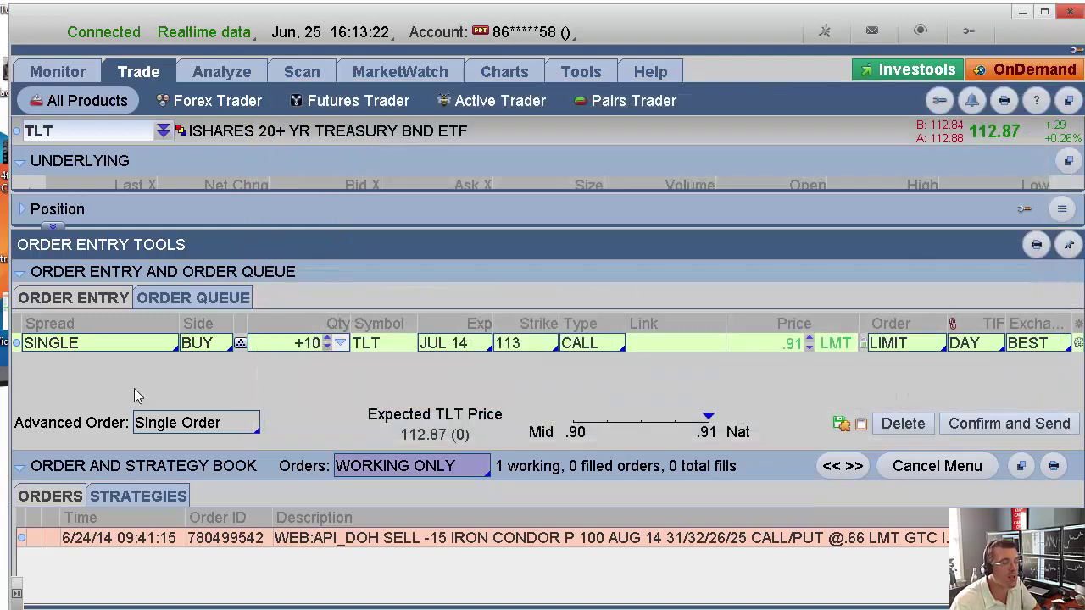
{"action": "left_click", "coordinate": [903, 424]}
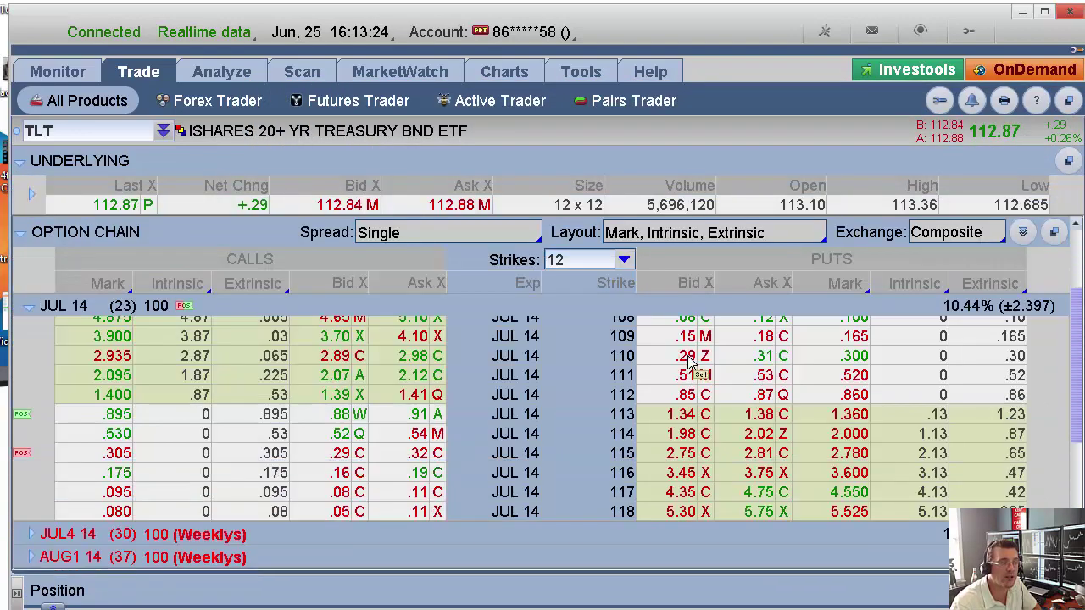
Create a single-leg order to sell 10 JUL 14 112 calls at a 1.39 limit, and review its confirmation without sending.
{"action": "left_click", "coordinate": [393, 396]}
{"action": "right_click", "coordinate": [392, 396]}
{"action": "mouse_move", "coordinate": [495, 44]}
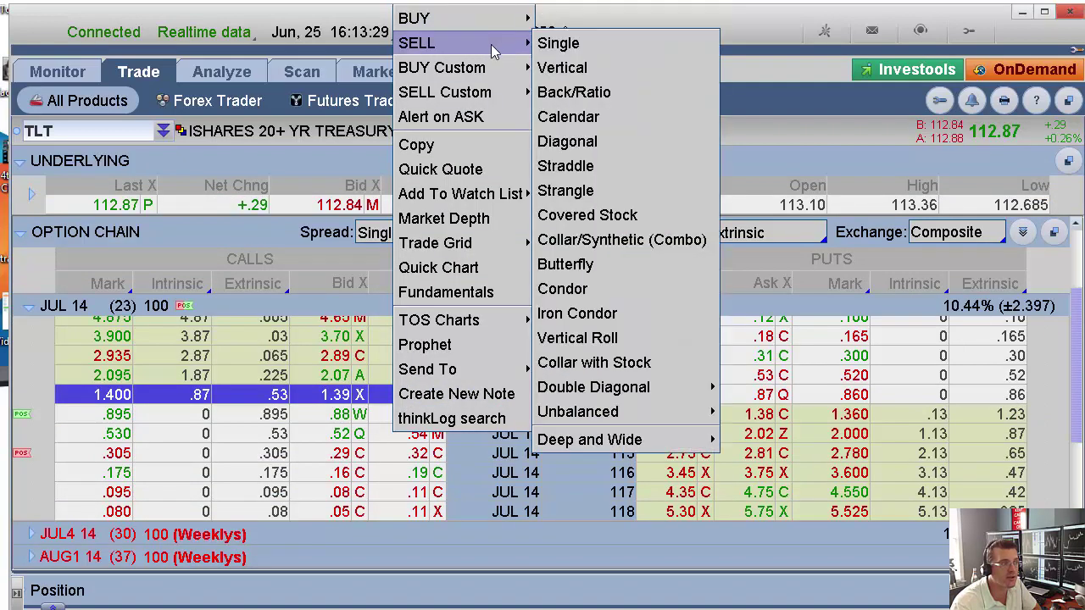
{"action": "left_click", "coordinate": [558, 44]}
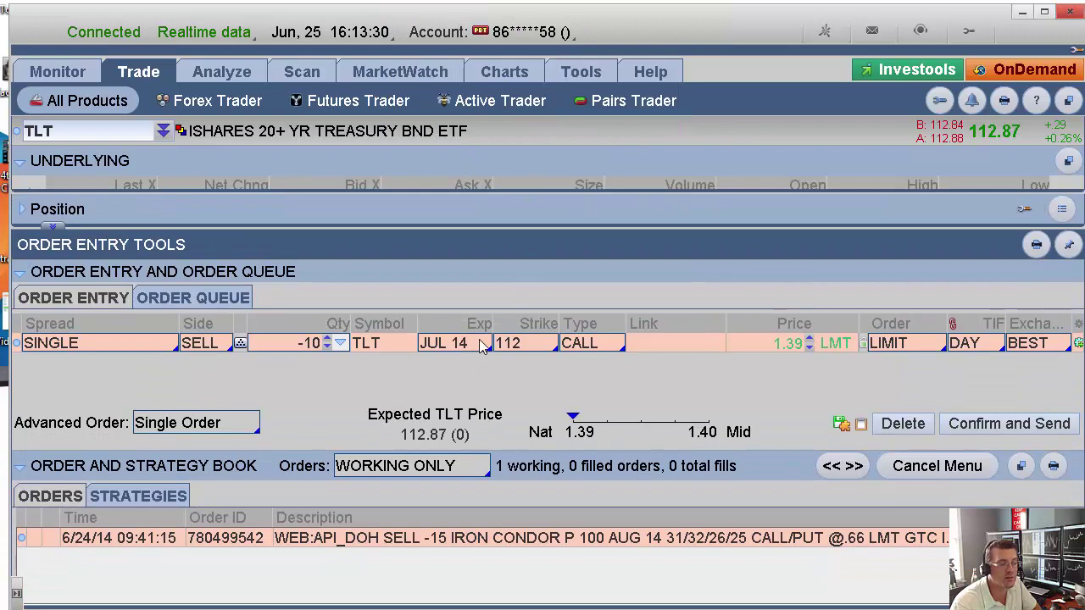
{"action": "left_click", "coordinate": [969, 424]}
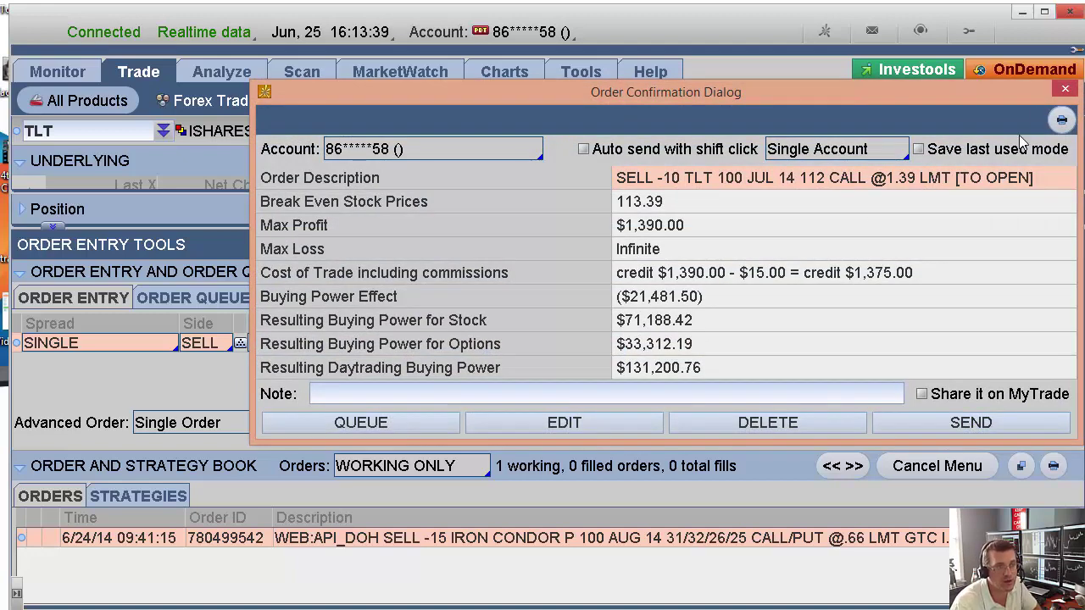
{"action": "left_click", "coordinate": [1065, 91]}
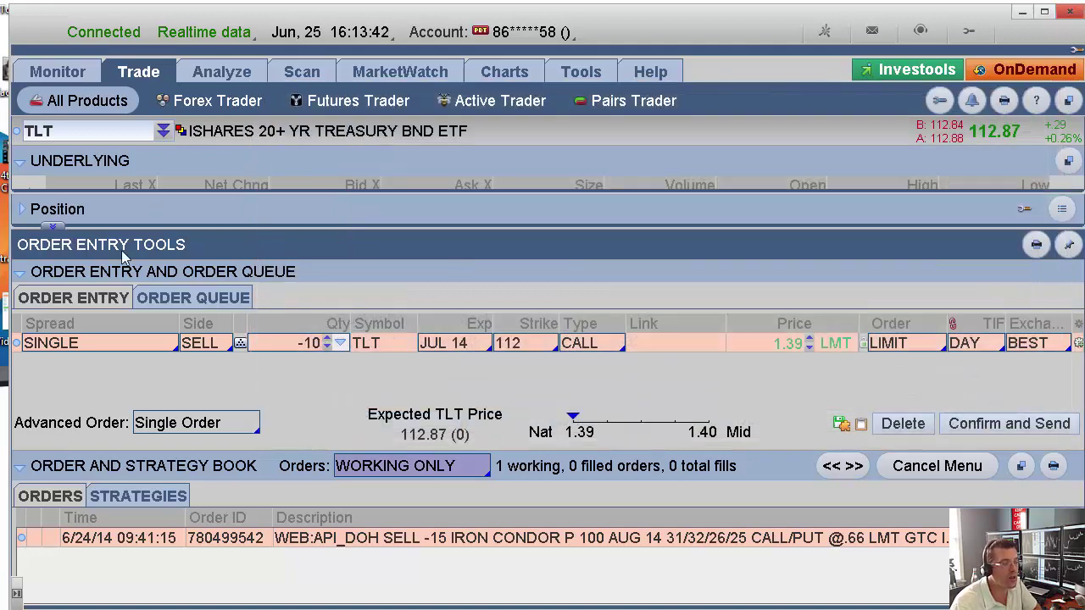